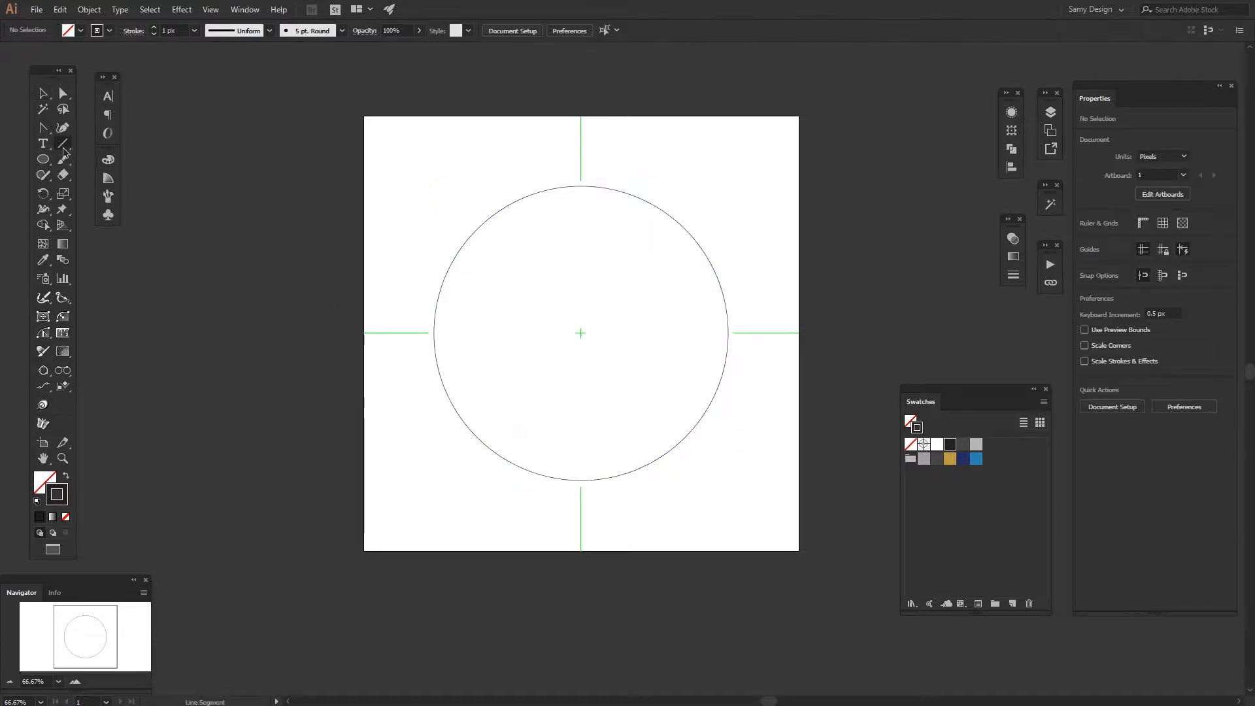
Draw a 500 px vertical line from the centre of the circle up to the artboard's upper edge
key("backslash")
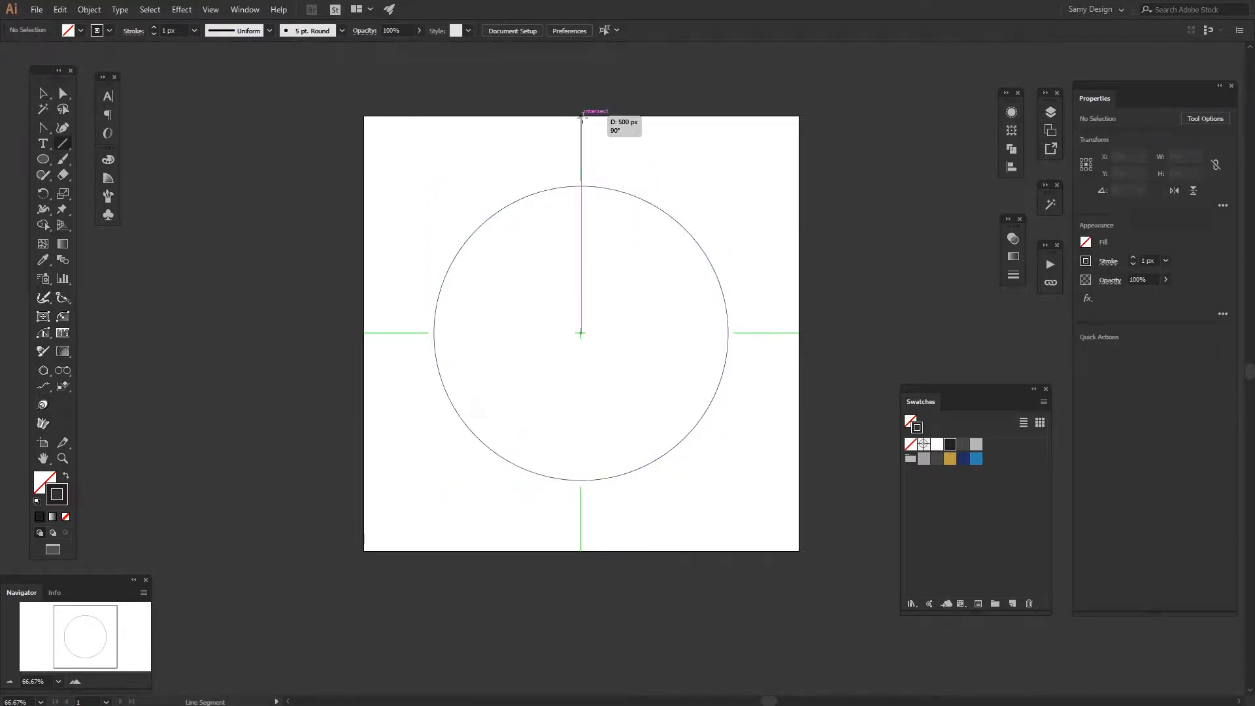
left_click_drag(582, 117, 581, 116)
key("v")
left_click(776, 243)
scroll(573, 341, "up", 8)
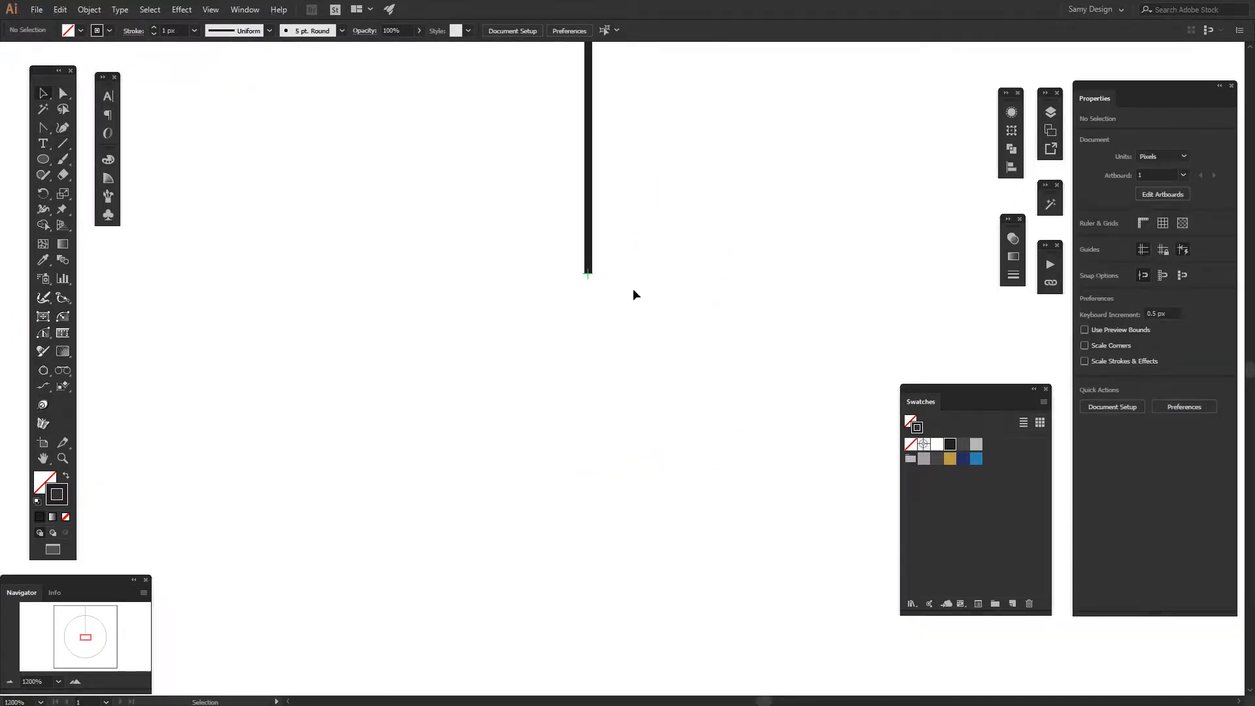
scroll(598, 303, "down", 8)
scroll(562, 327, "up", 1)
Create a copy of the vertical line rotated 45° about the circle's centre
key("r")
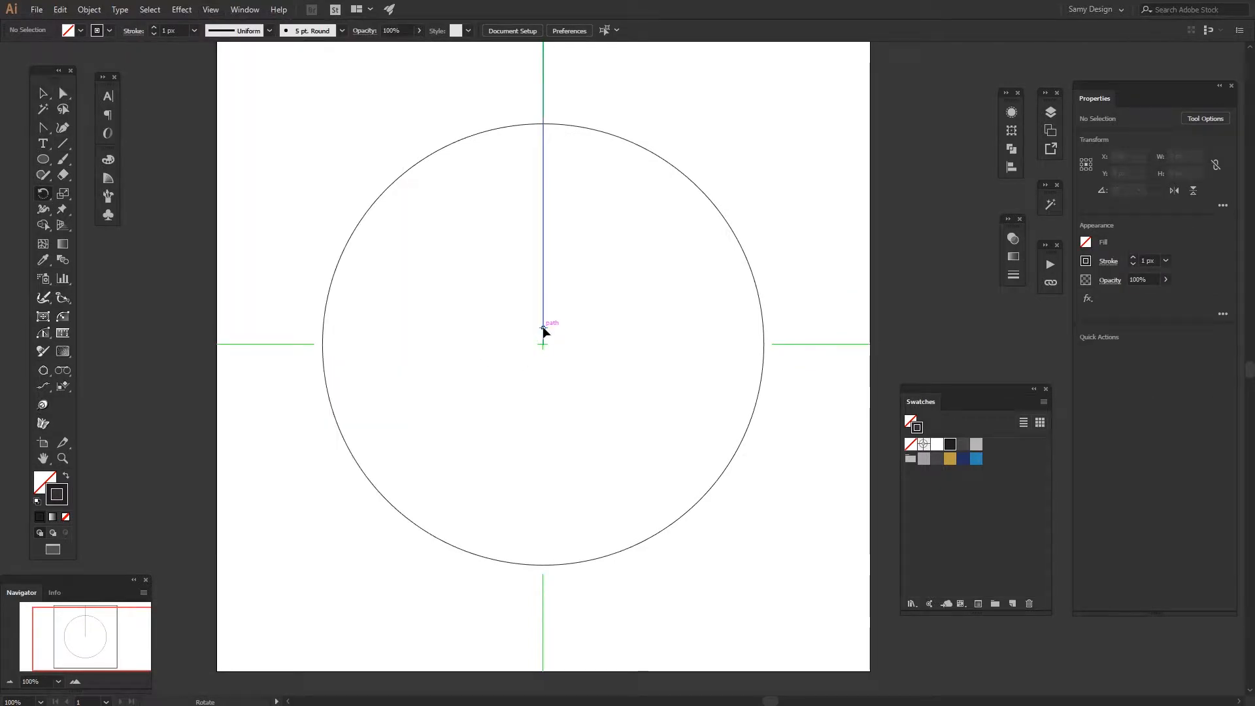
left_click(42, 93)
left_click(543, 273)
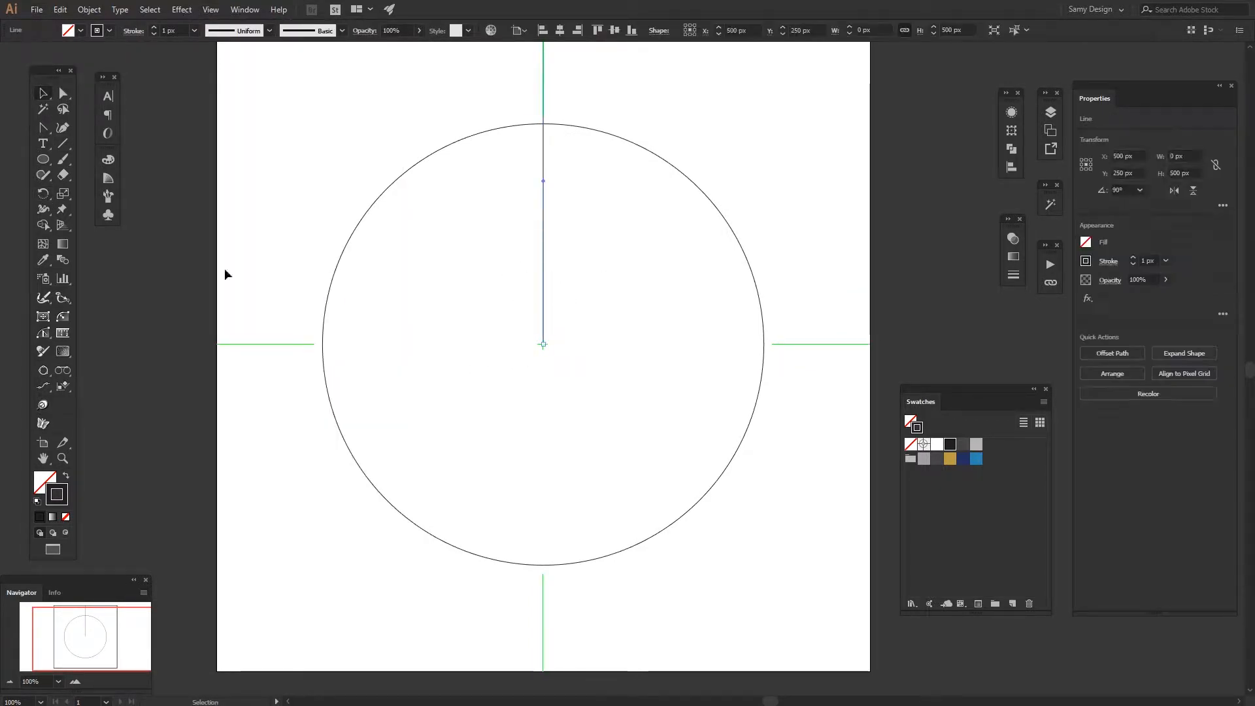
left_click(43, 194)
left_click(543, 345, "alt")
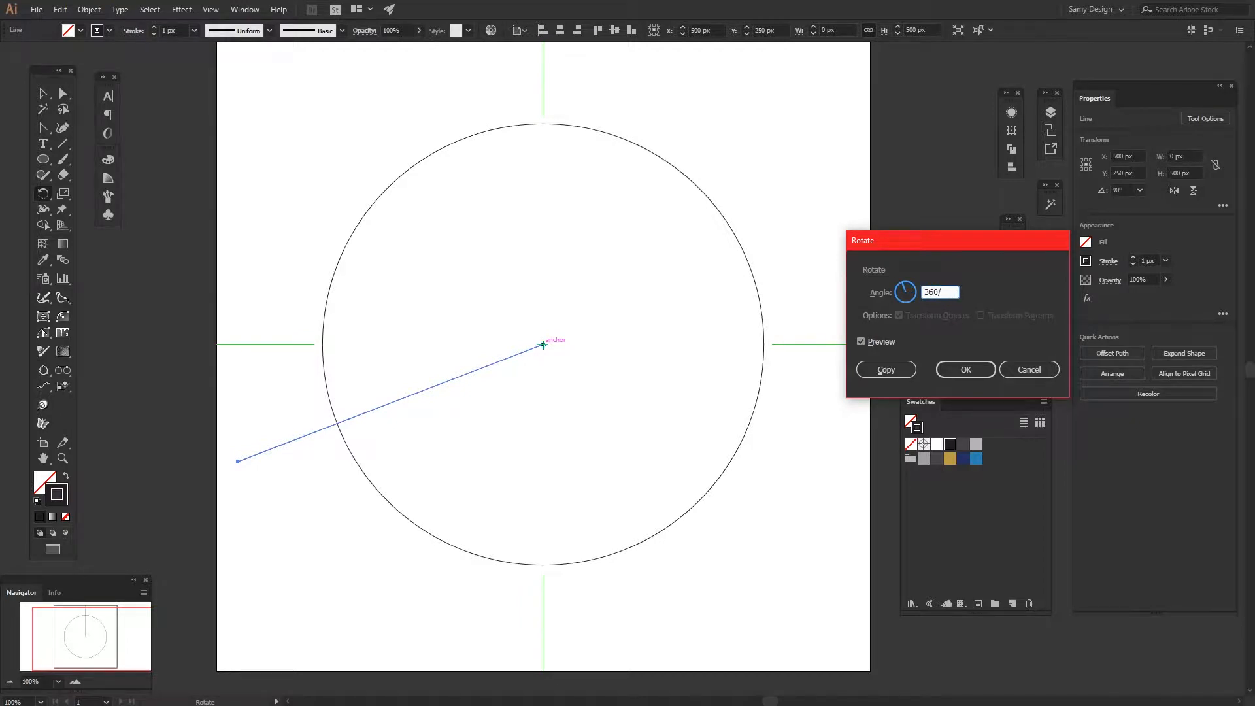
left_click(897, 371)
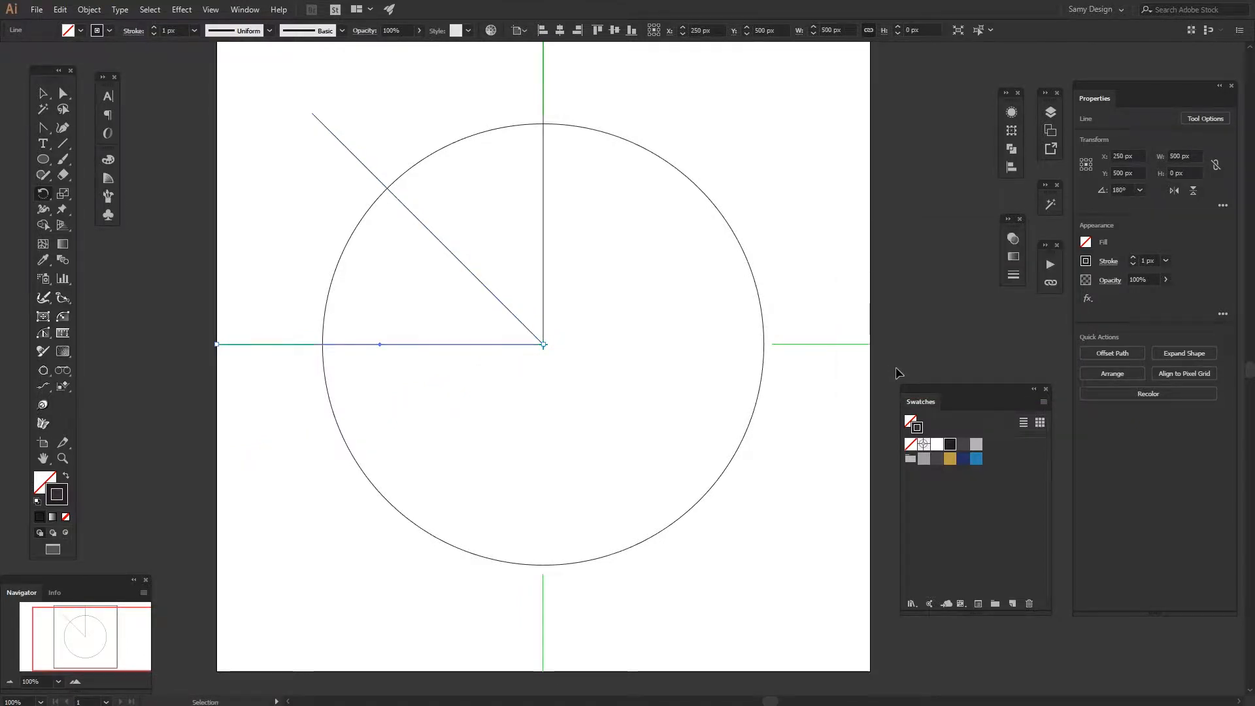
Repeat the rotated line copy until eight evenly spaced spokes surround the centre, and clear the selection
key("ctrl+d")
key("ctrl+d")
key("ctrl+d")
scroll(670, 345, "down", 1)
left_click_drag(673, 345, 622, 321)
key("v")
left_click(346, 242)
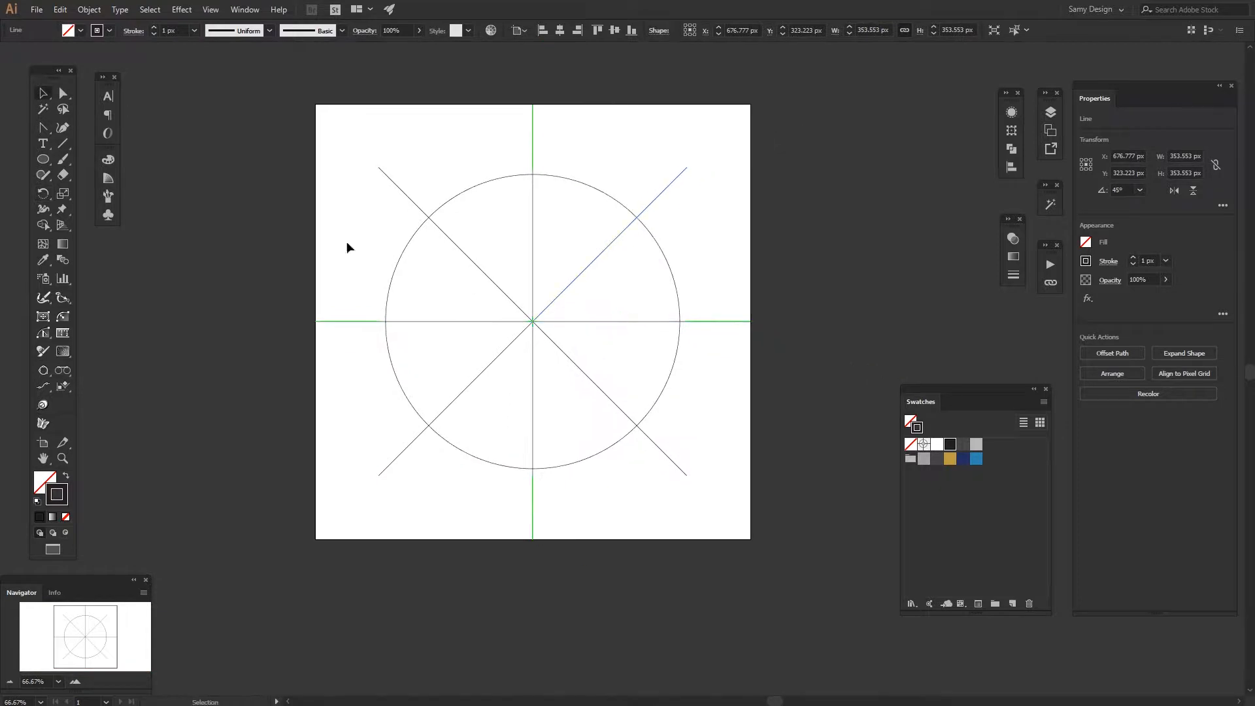
Draw a square of about 675 px enclosing the circle, centred on the artboard and touching the circle on all four sides
left_click_drag(43, 159, 78, 161)
scroll(409, 280, "up", 1)
left_click_drag(374, 340, 595, 121)
scroll(465, 104, "down", 1)
key("v")
left_click_drag(553, 265, 699, 413)
scroll(702, 249, "up", 5)
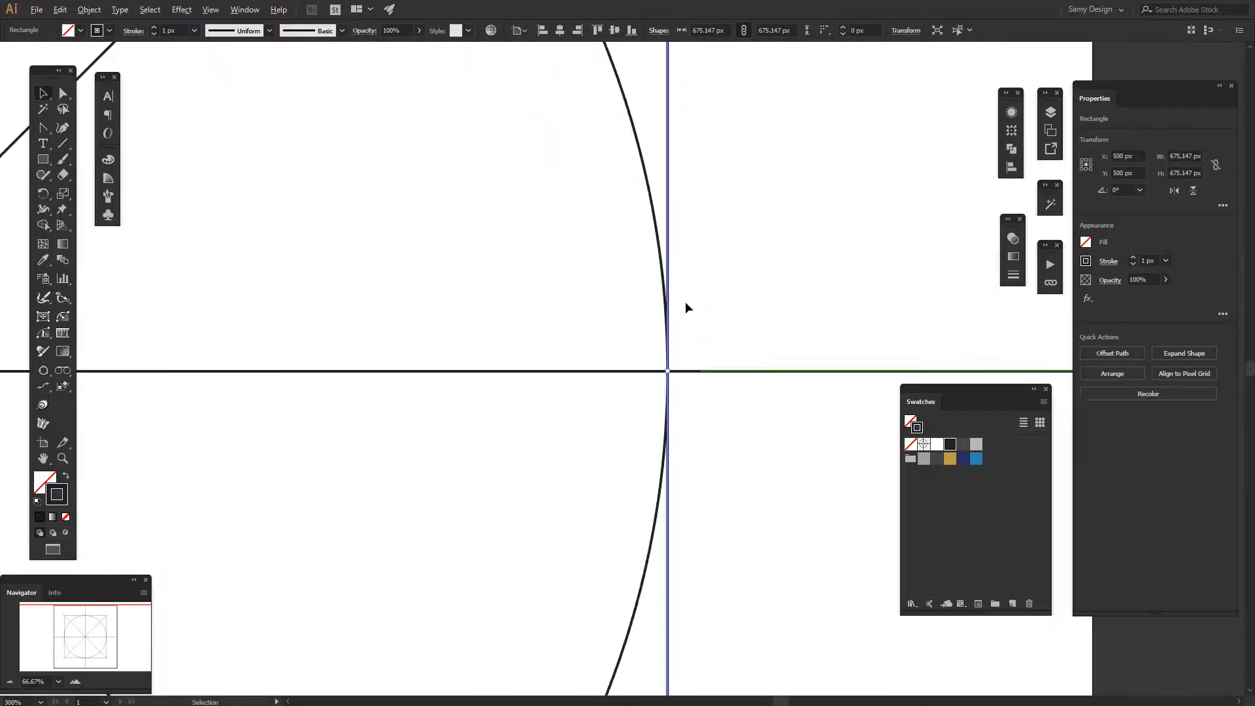
scroll(687, 301, "down", 5)
left_click_drag(689, 274, 701, 307)
left_click(752, 316)
Draw a circle about 954 px in diameter centred where the vertical spoke meets the square's upper side
left_click_drag(43, 159, 113, 189)
left_click_drag(550, 201, 756, 359)
scroll(705, 347, "up", 6)
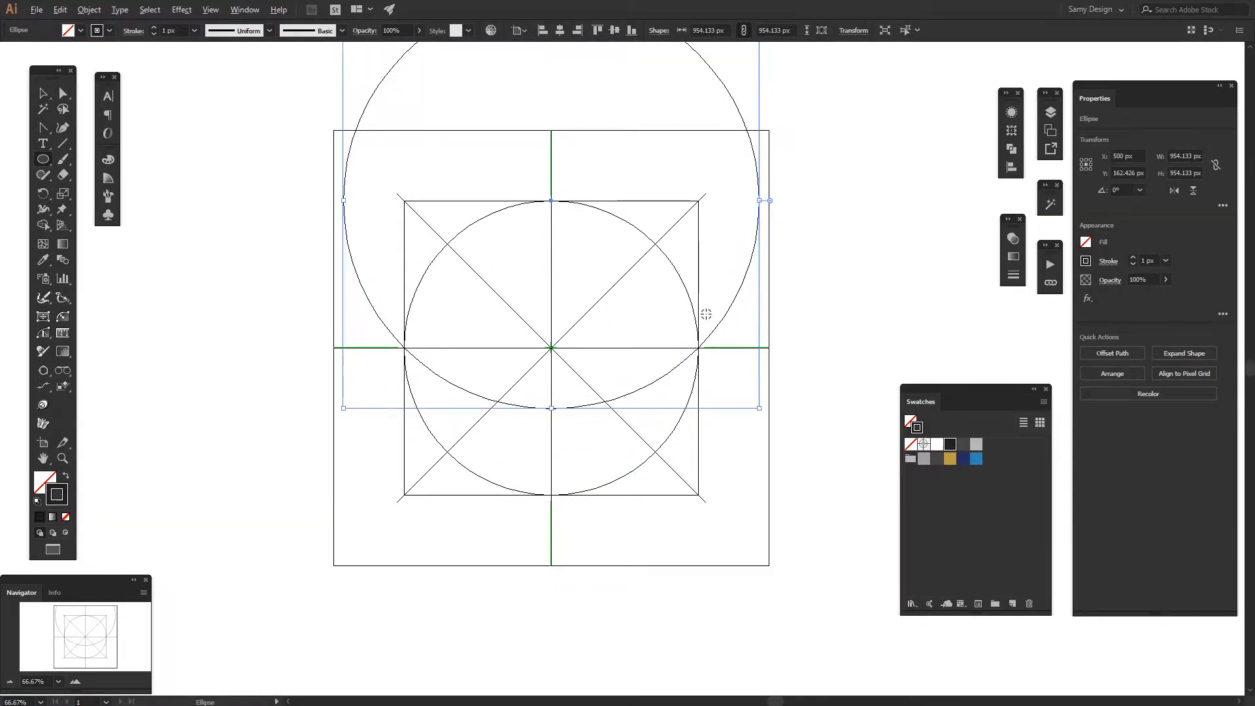
scroll(672, 529, "down", 4)
left_click_drag(656, 490, 507, 288)
key("v")
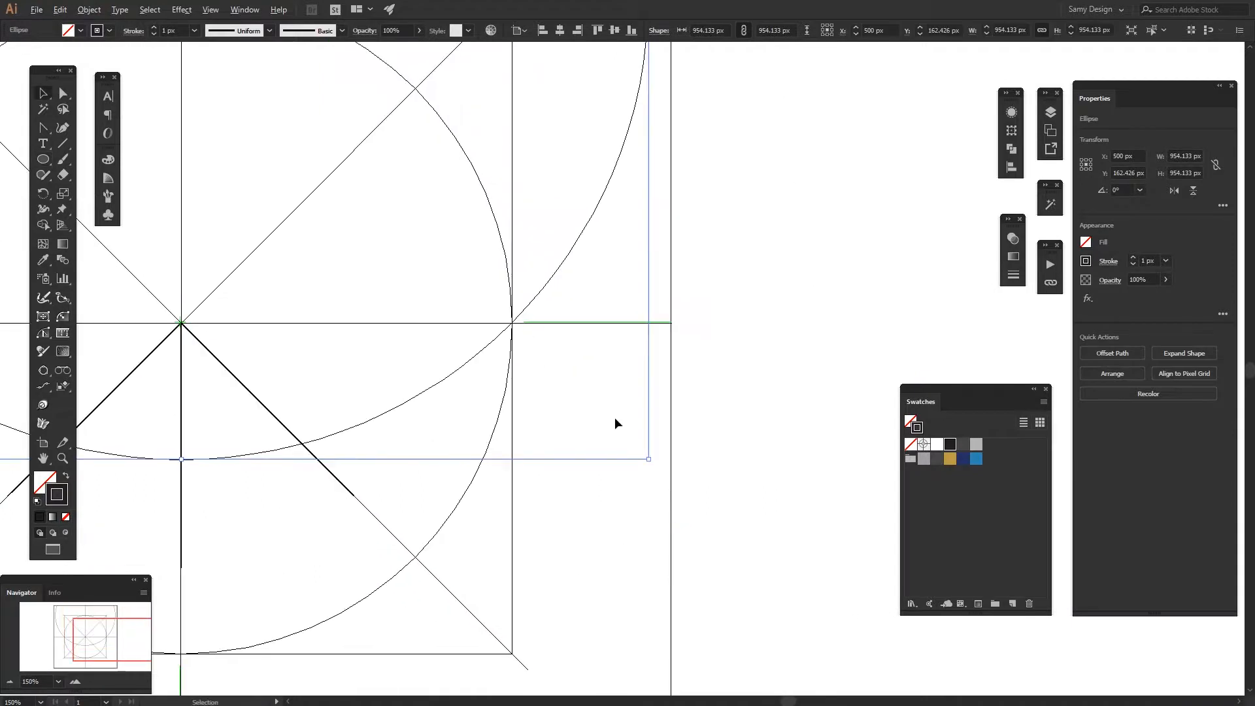
Fine-tune the large circle to about 954.14 px so it passes through the ends of the inner circle's horizontal diameter
scroll(616, 417, "up", 3)
mouse_move(704, 527)
left_mouse_down()
mouse_move(667, 488)
mouse_move(716, 527)
left_mouse_up()
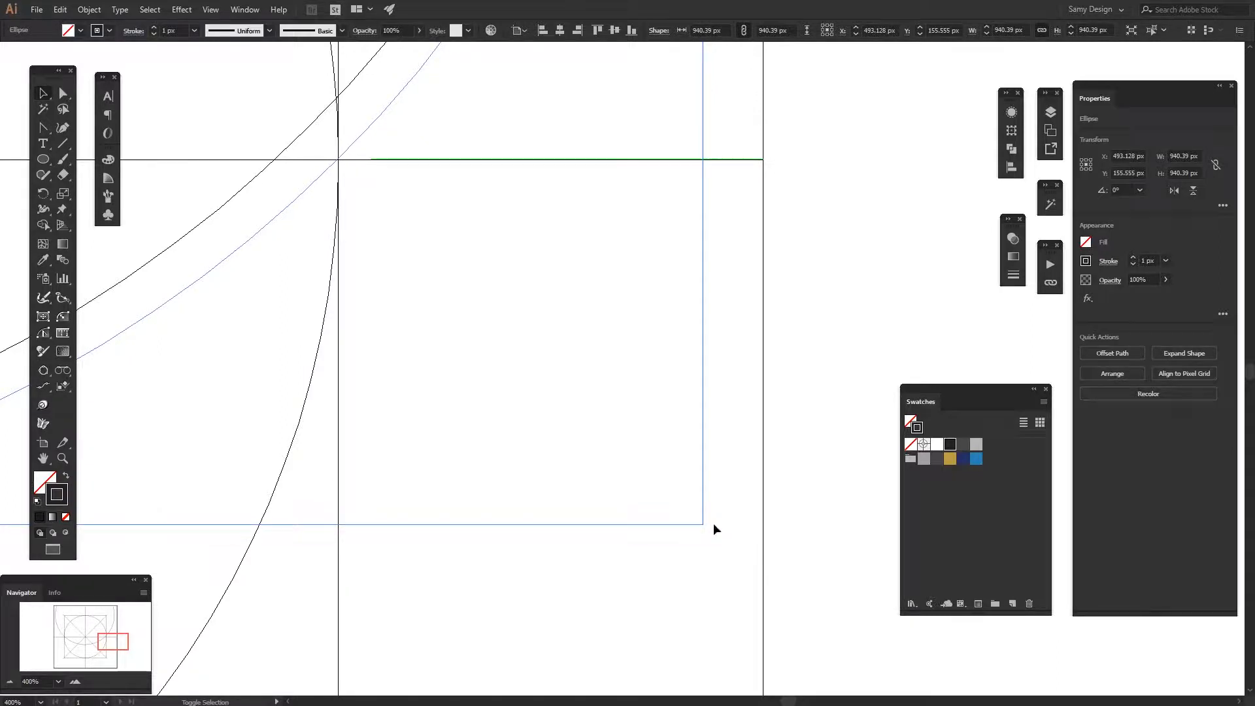
key("ctrl+minus")
key("ctrl+minus")
key("ctrl+minus")
key("ctrl+minus")
key("ctrl+minus")
key("ctrl+minus")
left_click(364, 302)
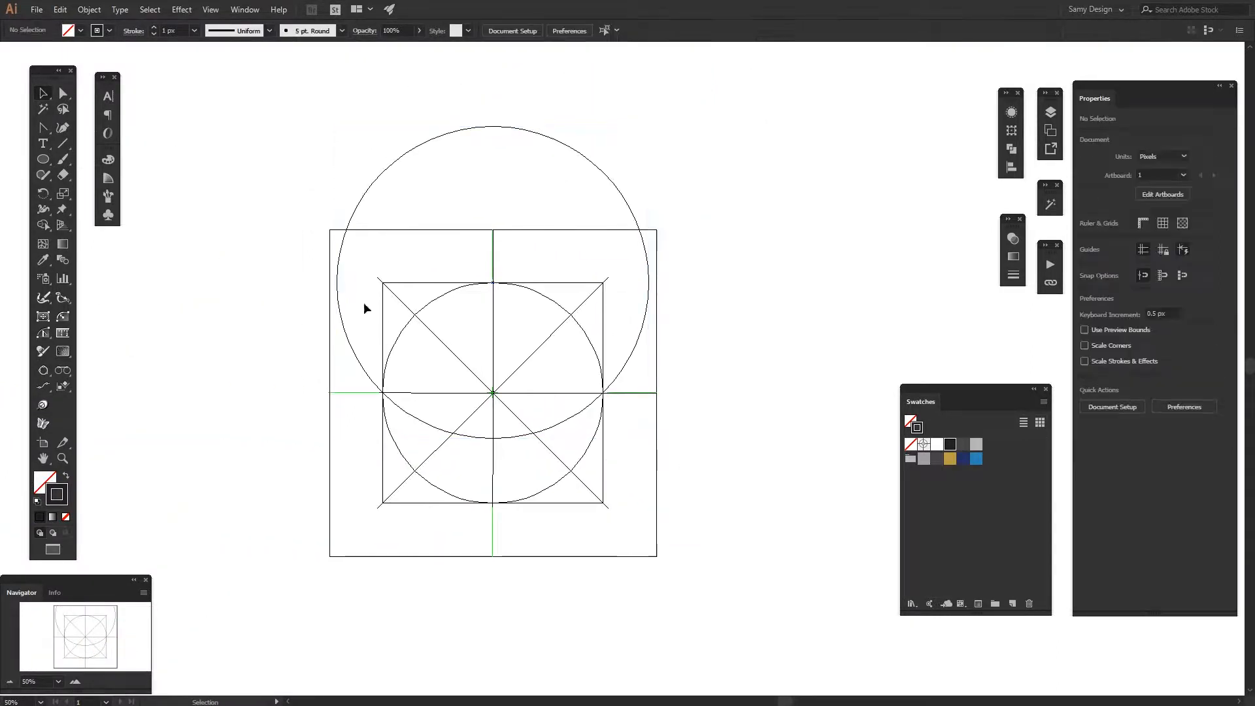
key("ctrl+plus")
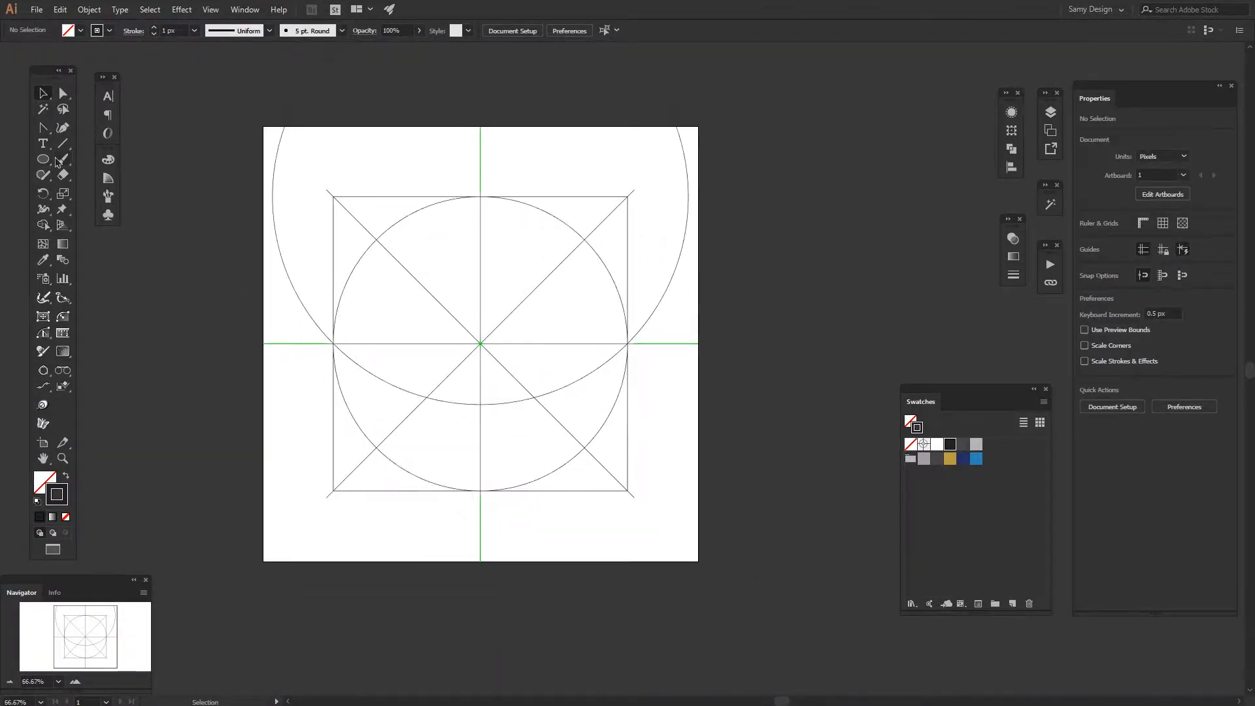
Make copies of the 954 px circle rotated in 45° increments about the artboard centre to complete a full ring
left_click(316, 323)
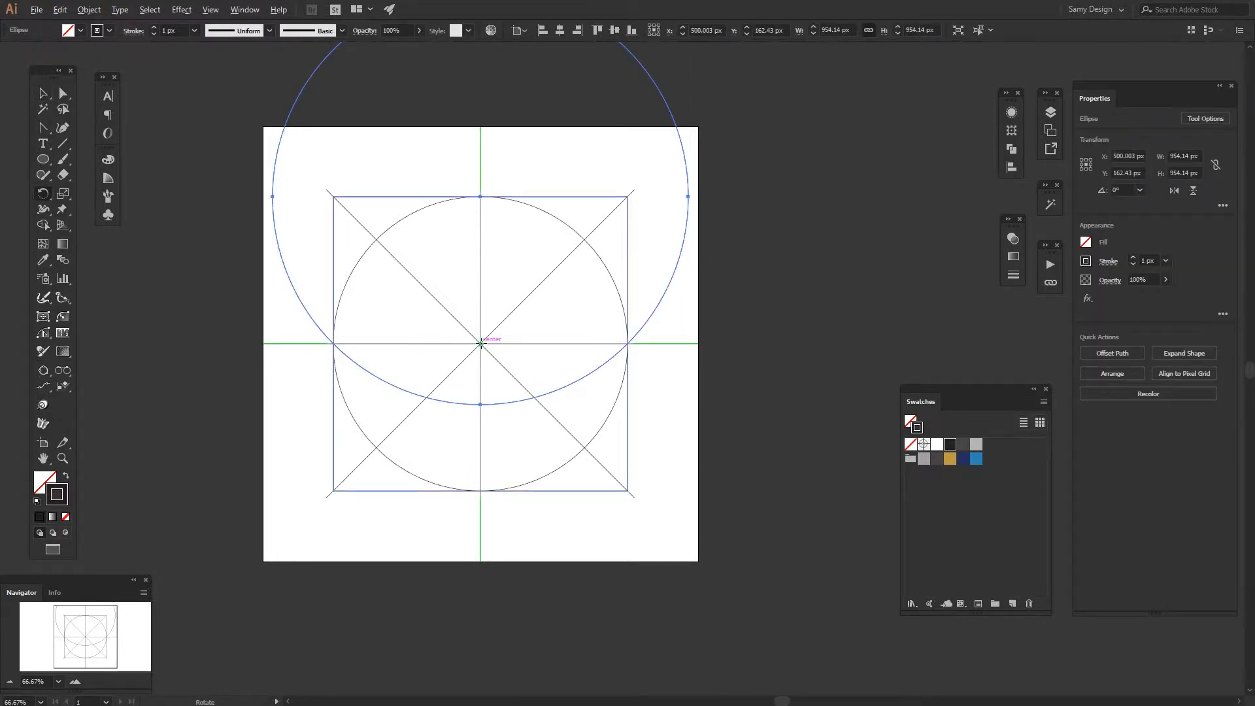
left_click(480, 343, "alt")
left_click(891, 382)
key("ctrl+d")
key("ctrl+d")
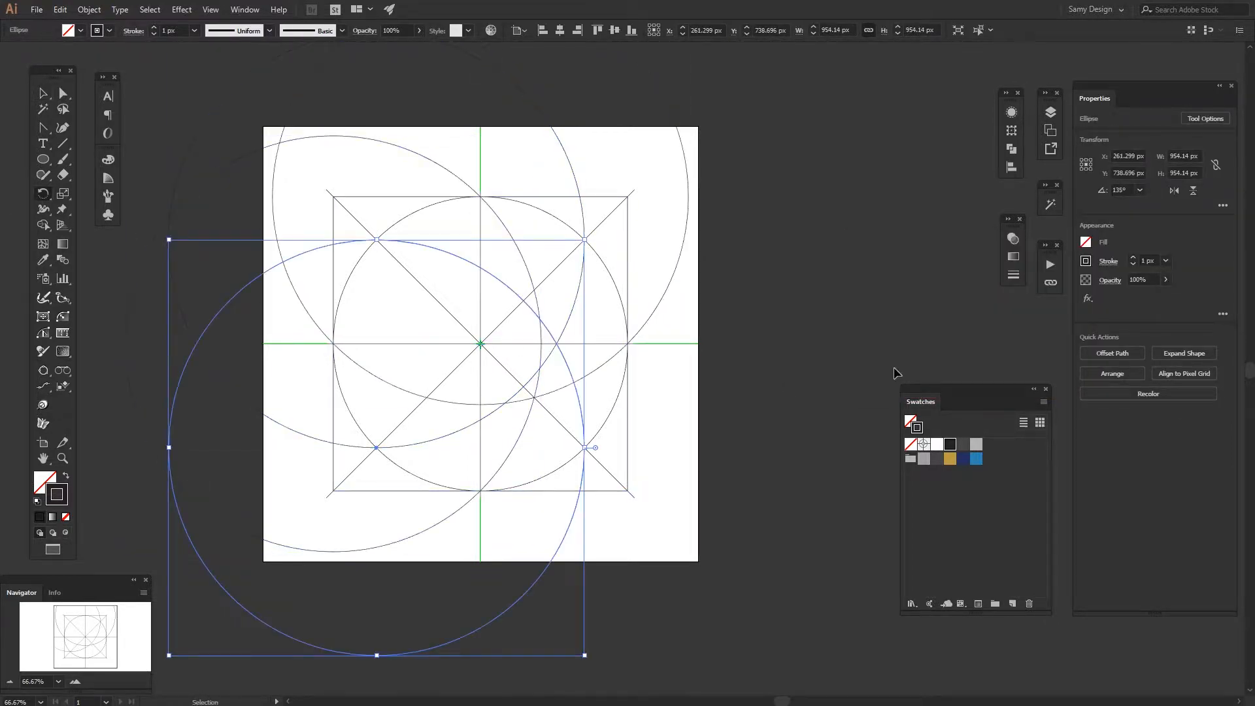
key("ctrl+d")
key("ctrl+d")
key("ctrl+d")
key("ctrl+d")
key("ctrl+d")
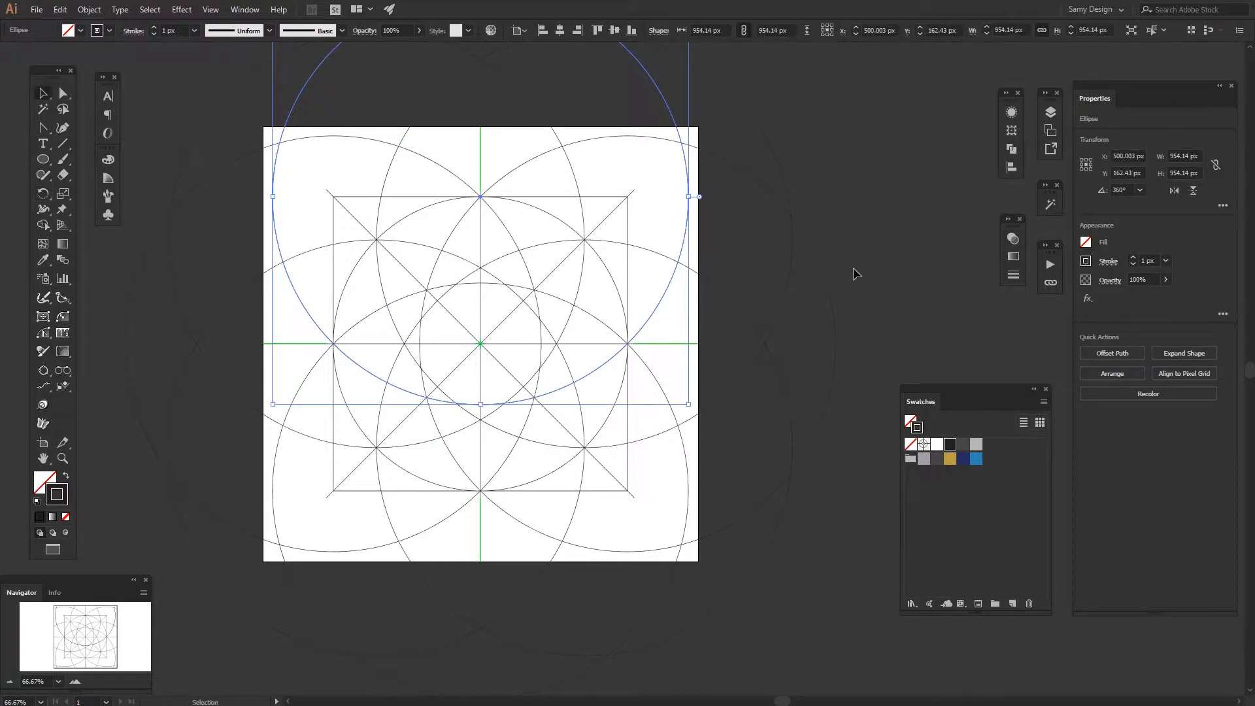
left_click(709, 336)
Draw a larger circle about 1047 px in diameter, centred at the midpoint of the square's upper side
left_click(44, 160)
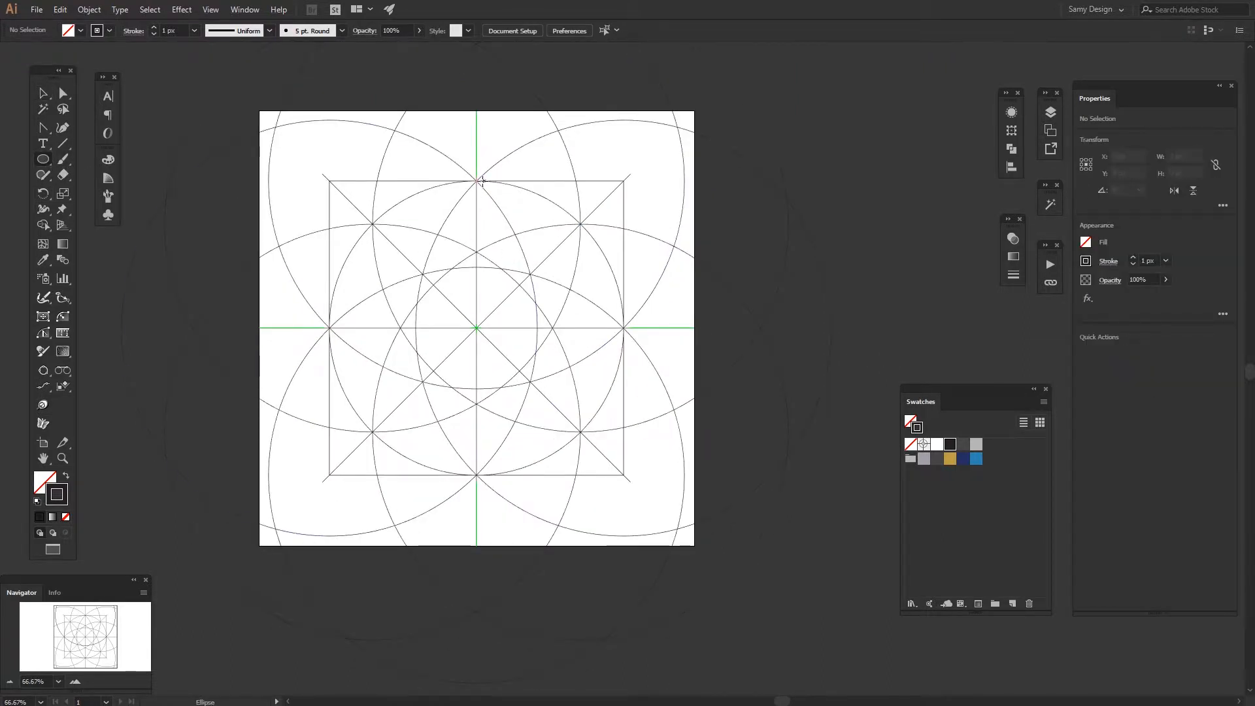
left_click_drag(478, 181, 705, 395)
key("v")
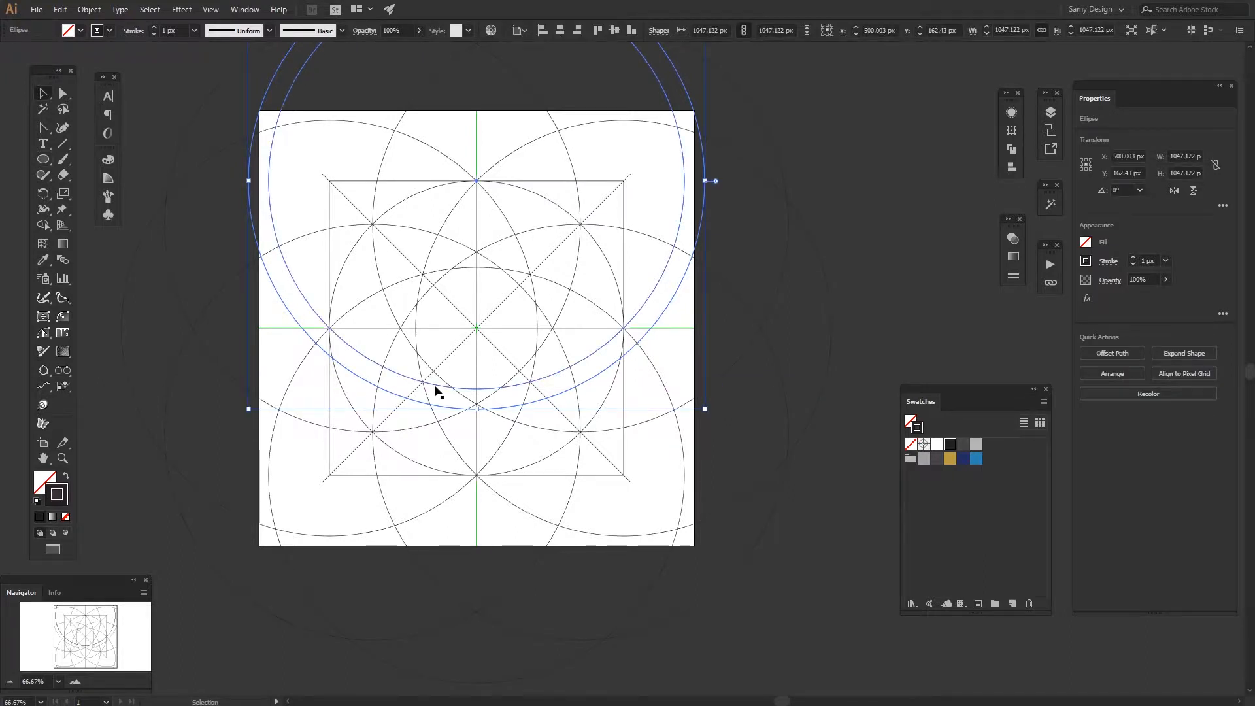
Make copies of the 1047 px circle rotated in 45° increments about the artboard centre to form a second ring
left_click(46, 196)
scroll(487, 360, "up", 1)
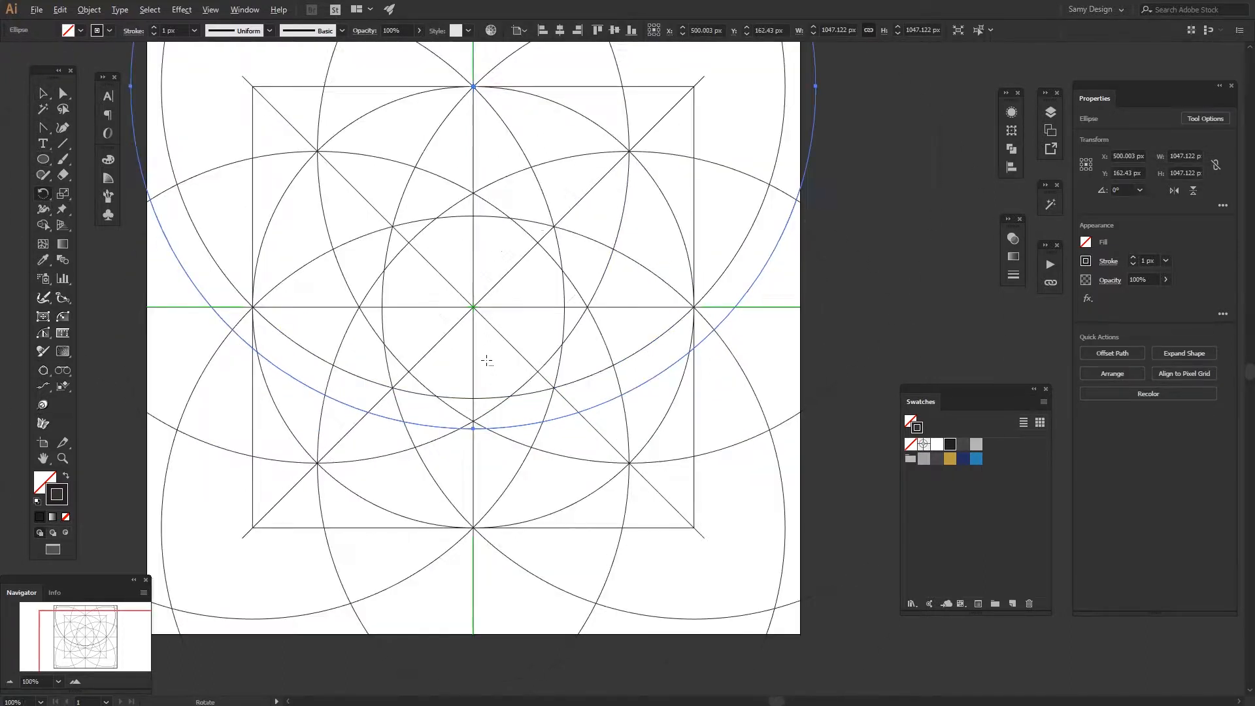
left_click(474, 308, "alt")
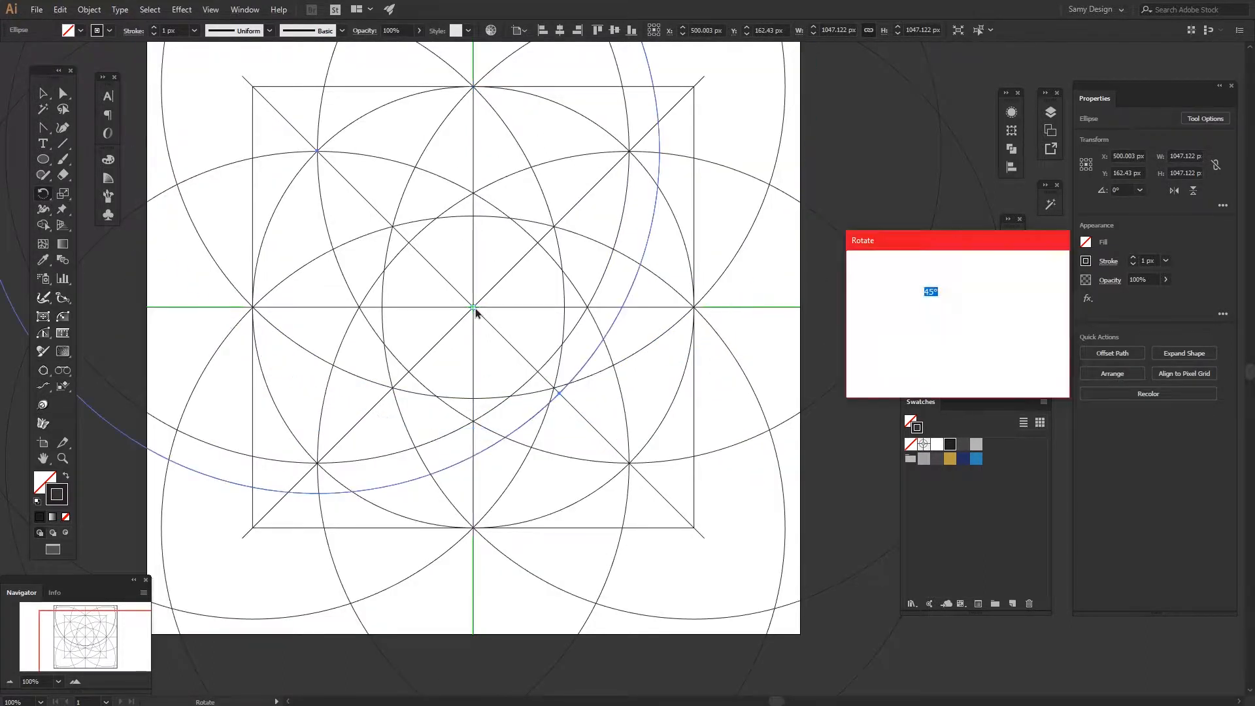
left_click(886, 369)
scroll(534, 399, "down", 2)
key("ctrl+d")
key("ctrl+d")
key("ctrl+d")
key("ctrl+d")
key("ctrl+d")
key("ctrl+d")
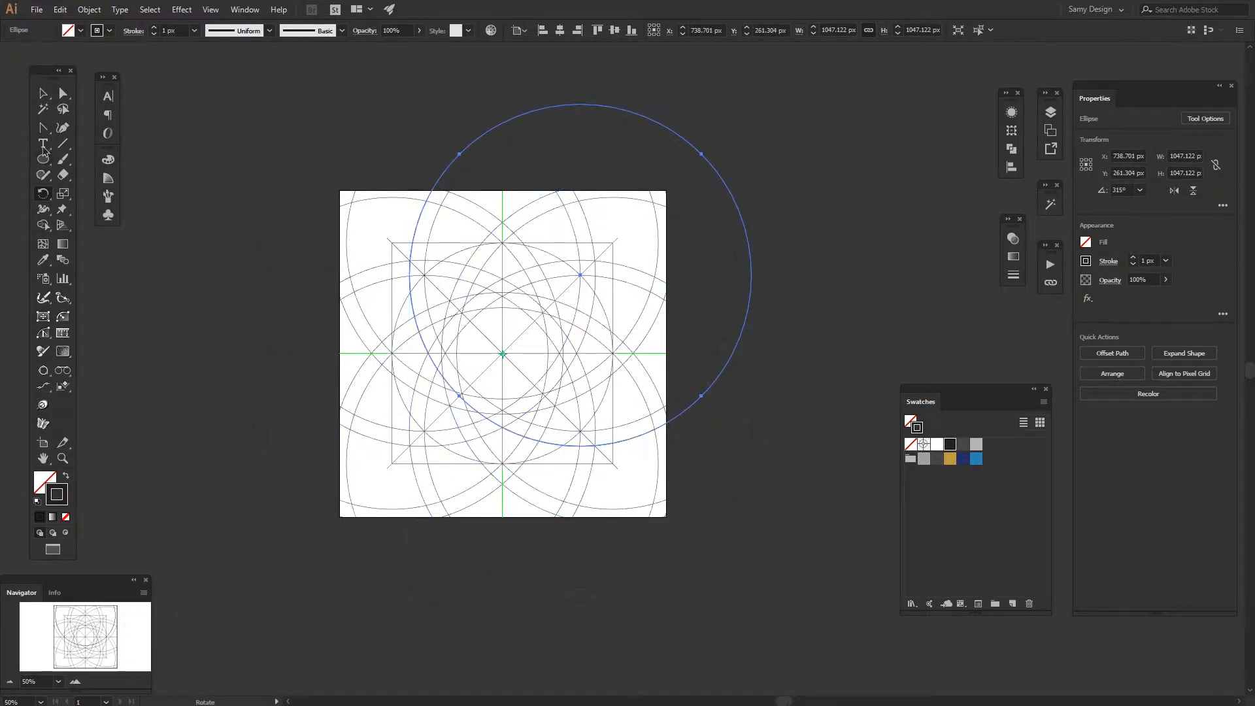
key("v")
left_click(202, 255)
Group all the construction lines and circles, and duplicate the group within Layer 1
scroll(202, 255, "down", 1)
key("ctrl+a")
key("ctrl+g")
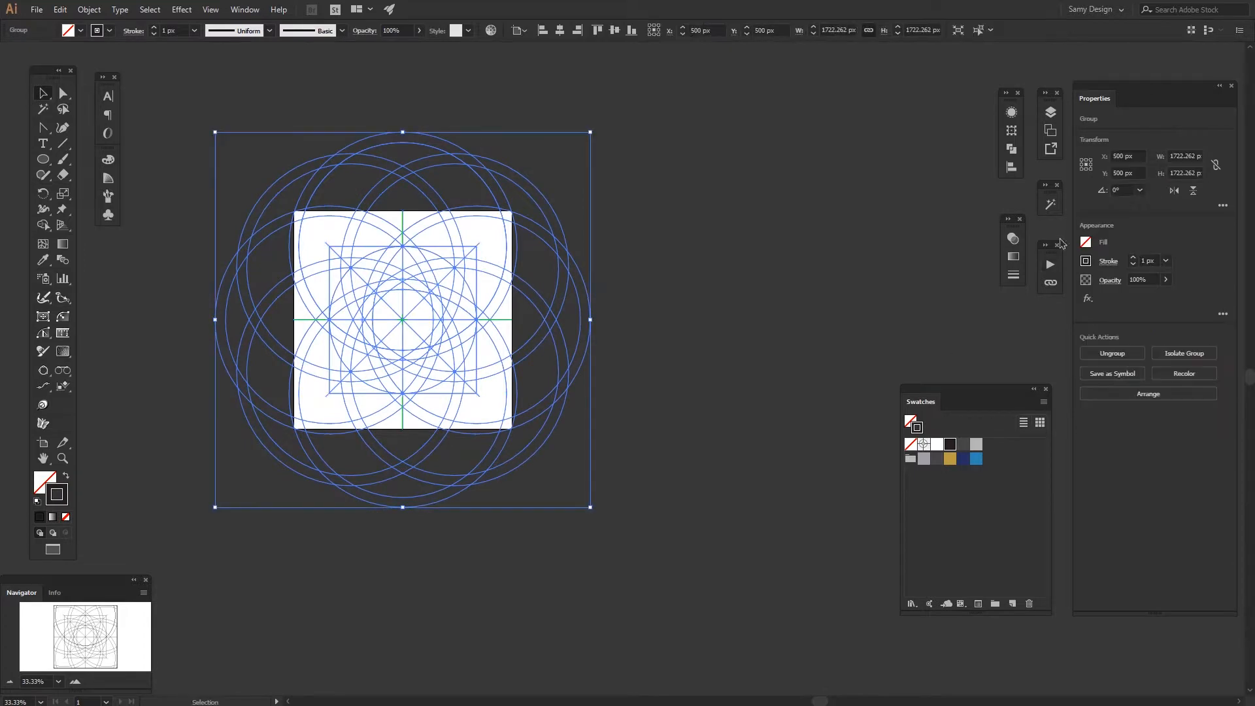
left_click(1051, 113)
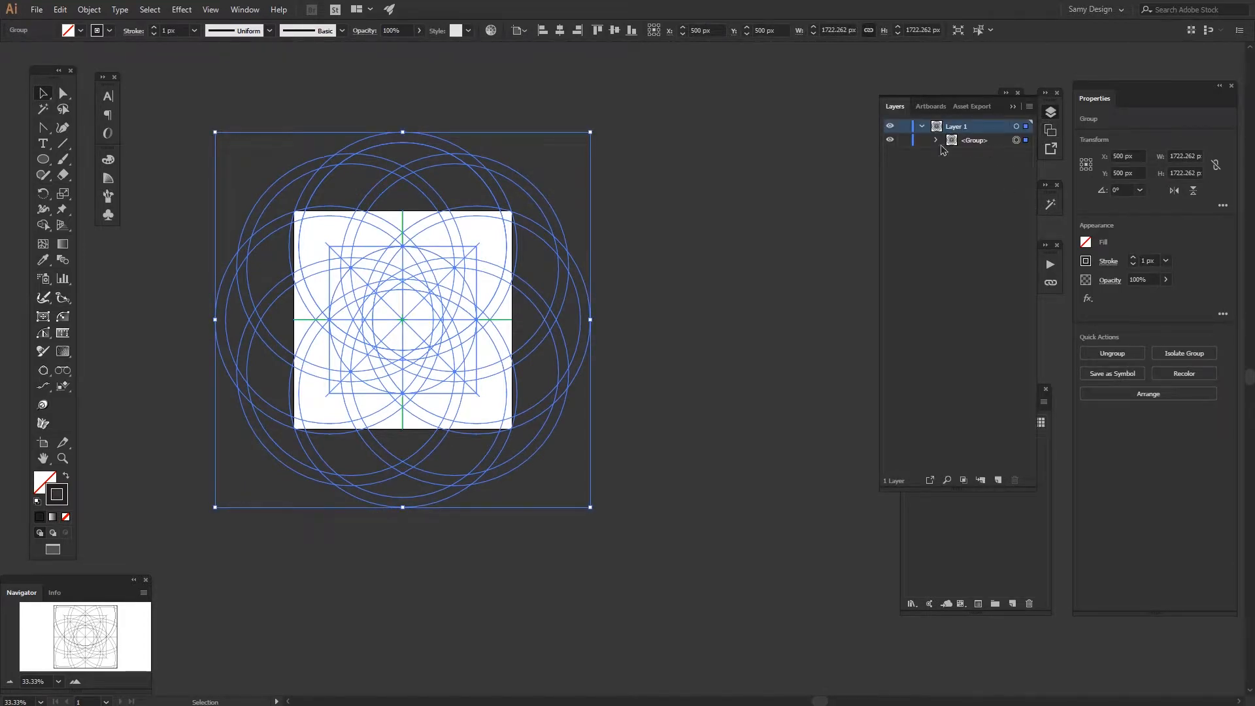
left_click_drag(951, 145, 919, 172)
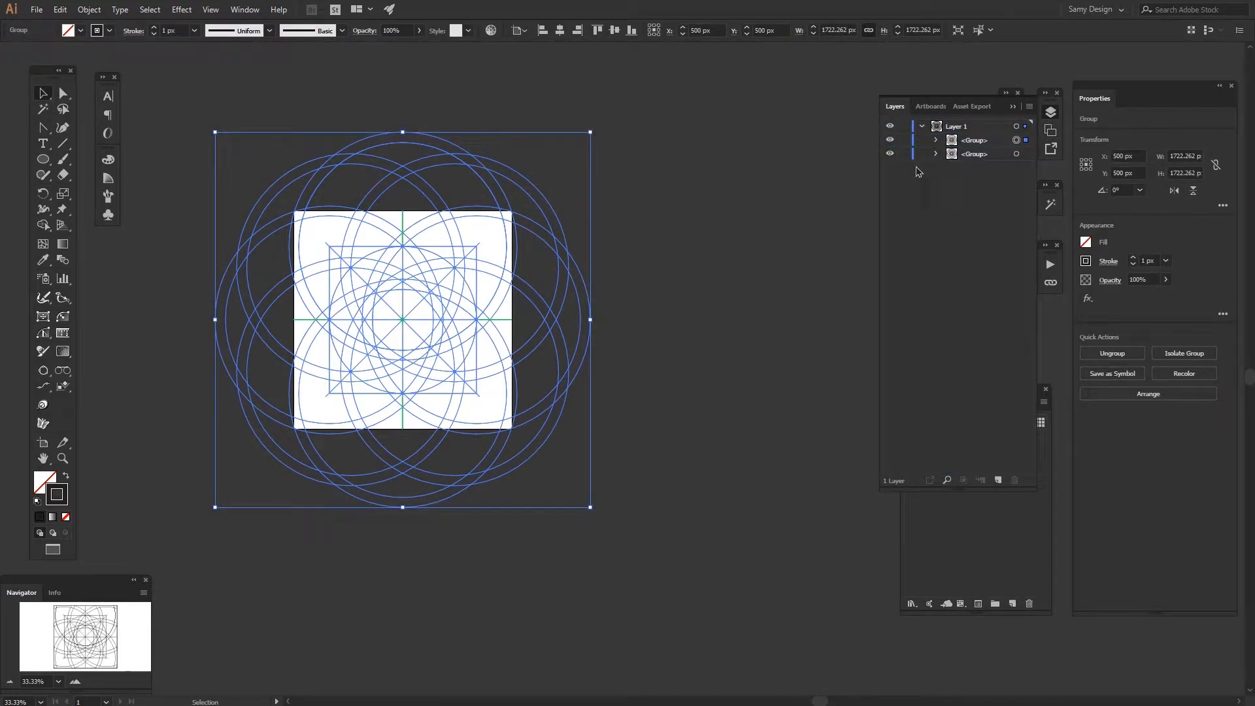
Reduce one construction group's opacity to 30% and lock it beneath the other copy
left_click(1148, 284)
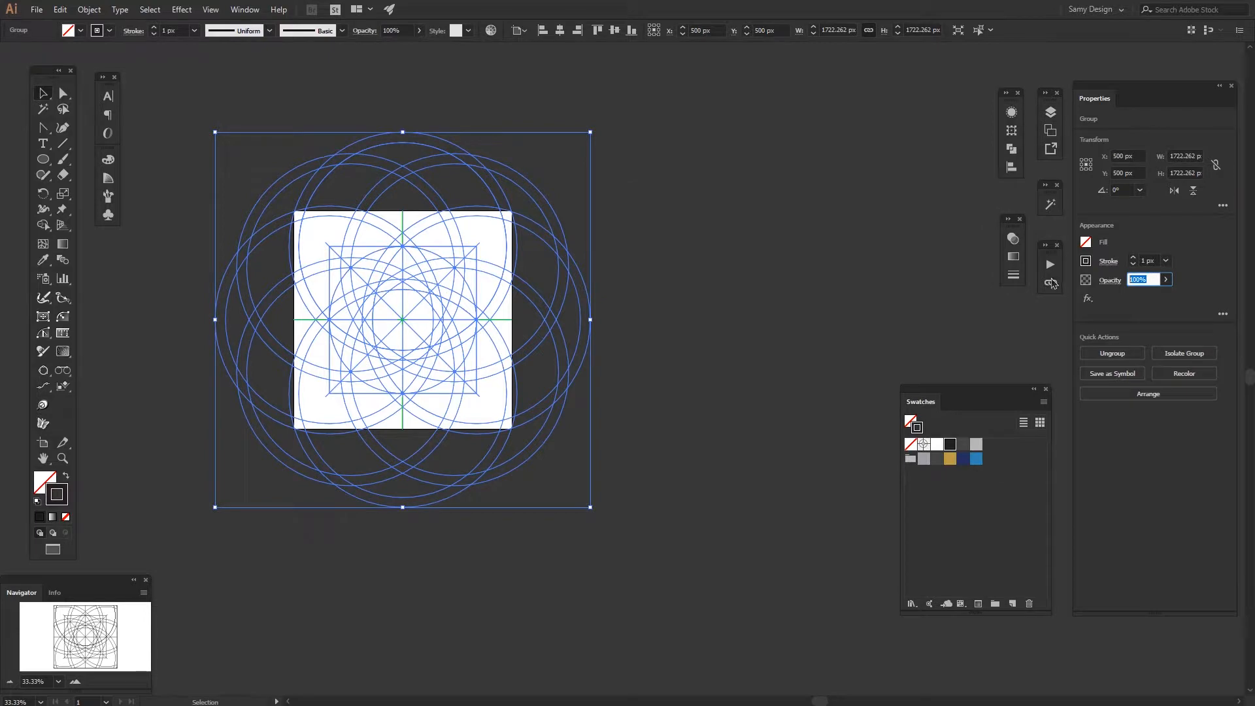
type("30")
left_click(1053, 112)
left_click(904, 140)
left_click_drag(948, 157, 948, 155)
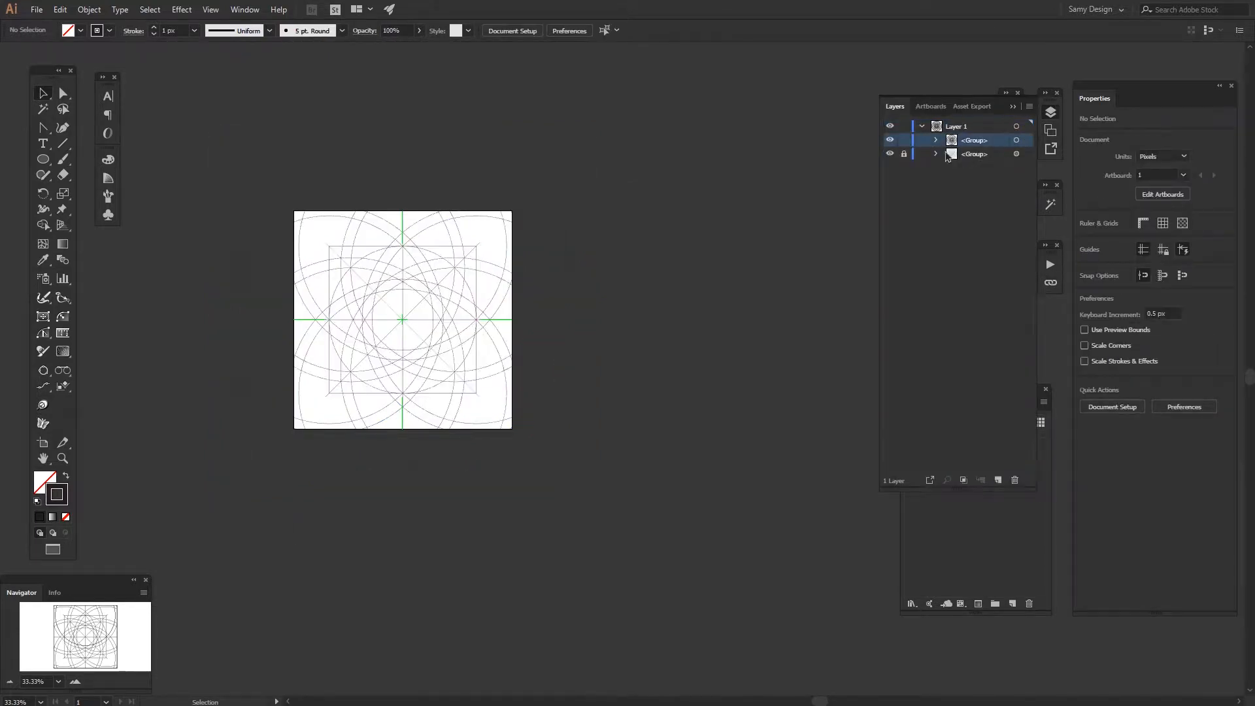
Recolour the unlocked construction group's stroke with the gold swatch
left_click(574, 265)
key("ctrl+plus")
key("ctrl+plus")
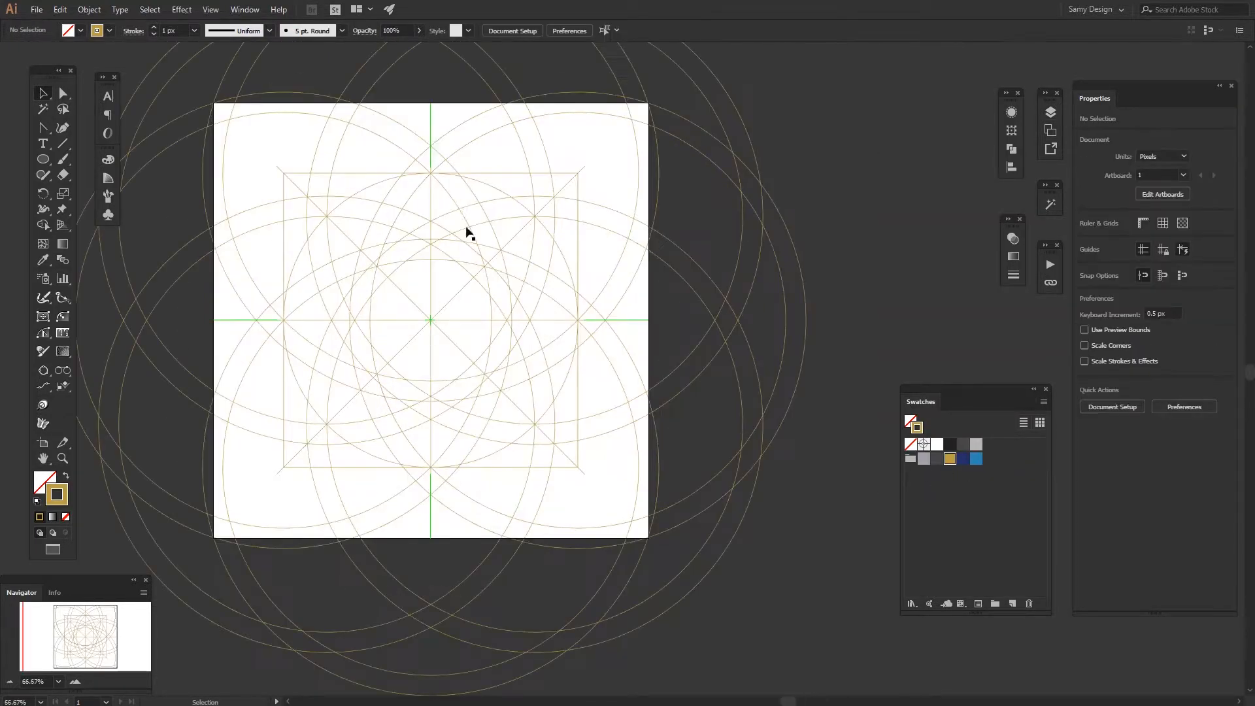
Merge the curved band regions from the upper vertical axis to the upper-left diagonal into one shape with Shape Builder
left_click(43, 225)
scroll(392, 171, "up", 2)
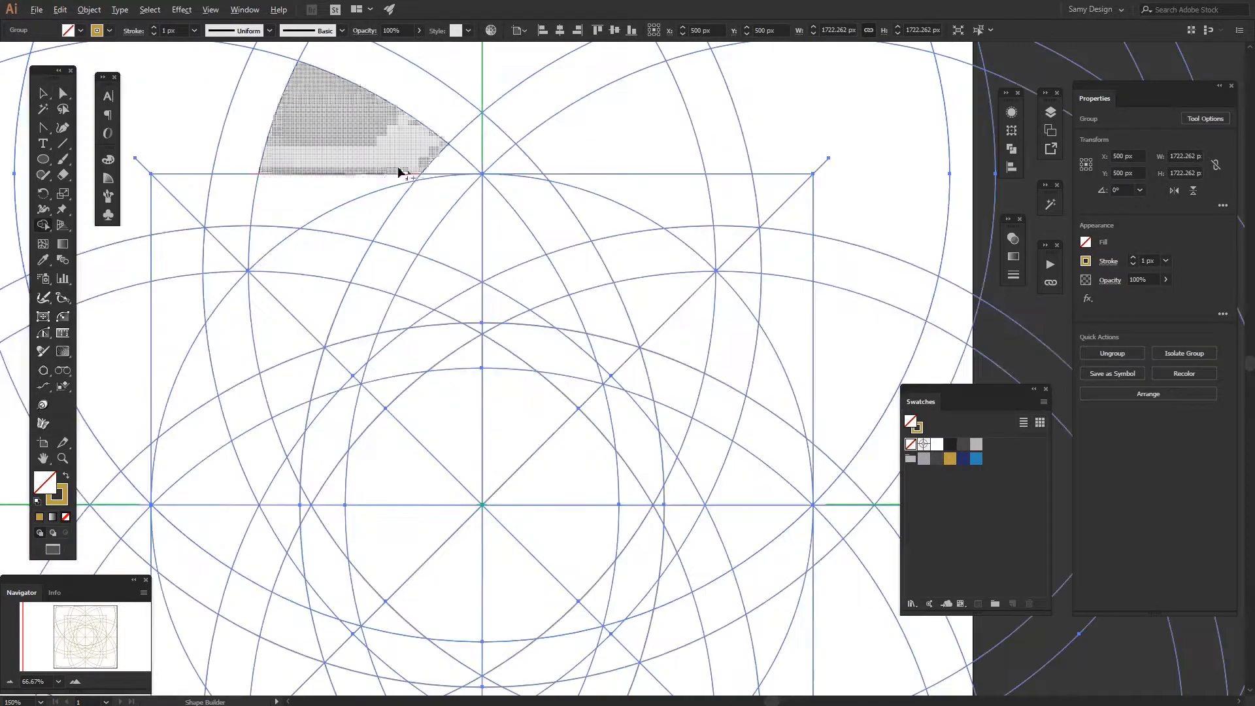
mouse_move(456, 178)
left_mouse_down()
mouse_move(375, 300)
mouse_move(359, 378)
left_mouse_up()
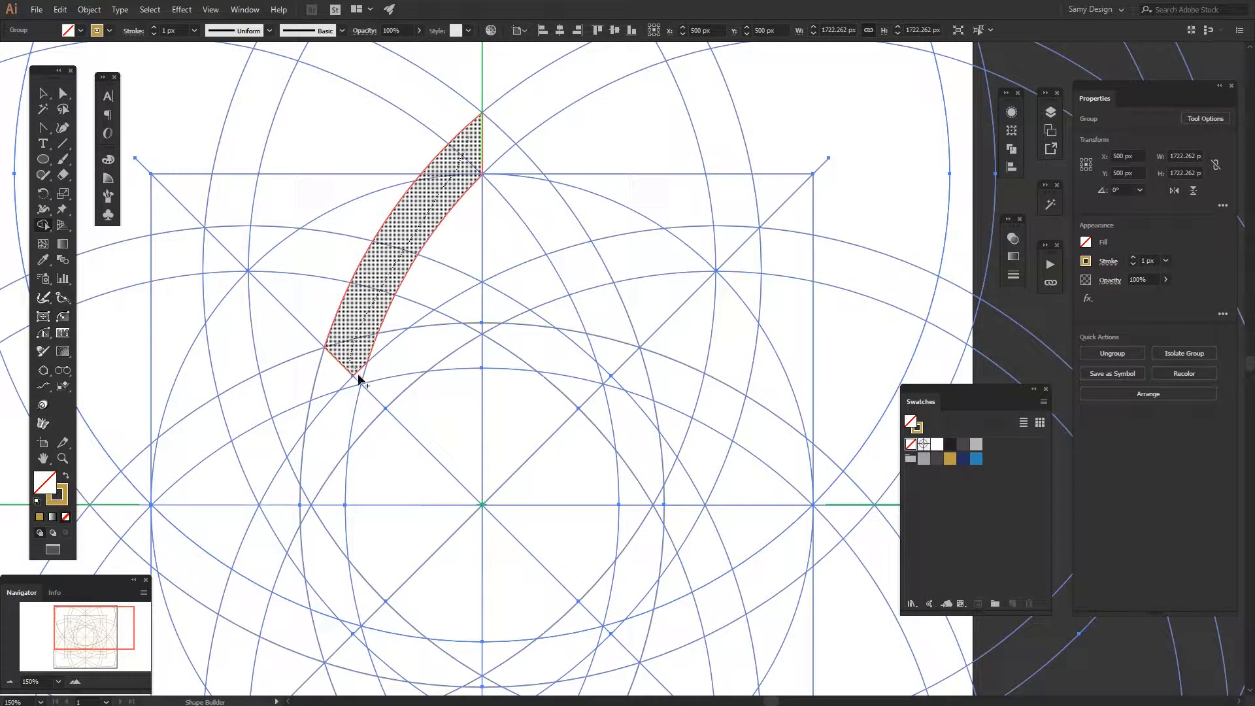
left_click_drag(422, 209, 482, 143)
key("Return")
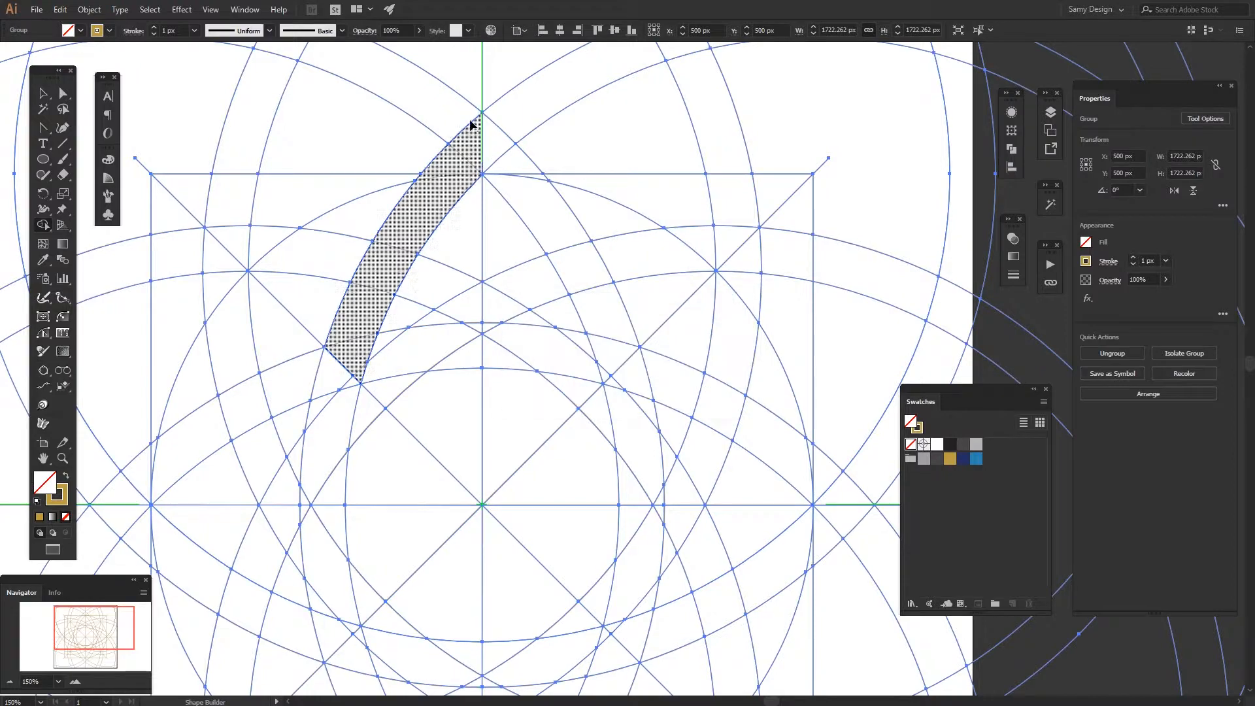
Merge the mirrored curved band regions from the lower vertical axis to the lower-left diagonal into one shape
scroll(482, 142, "up", 4)
scroll(485, 398, "down", 5)
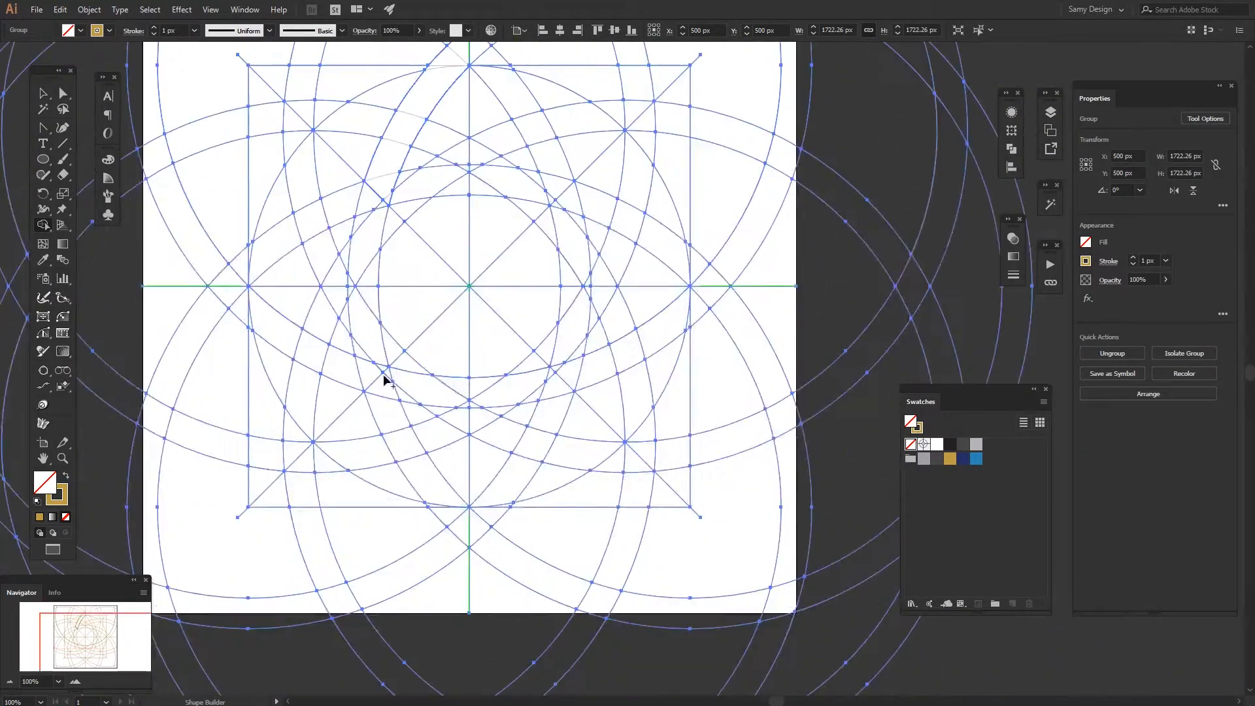
scroll(467, 374, "up", 2)
mouse_move(432, 386)
left_mouse_down()
mouse_move(376, 319)
mouse_move(298, 166)
left_mouse_up()
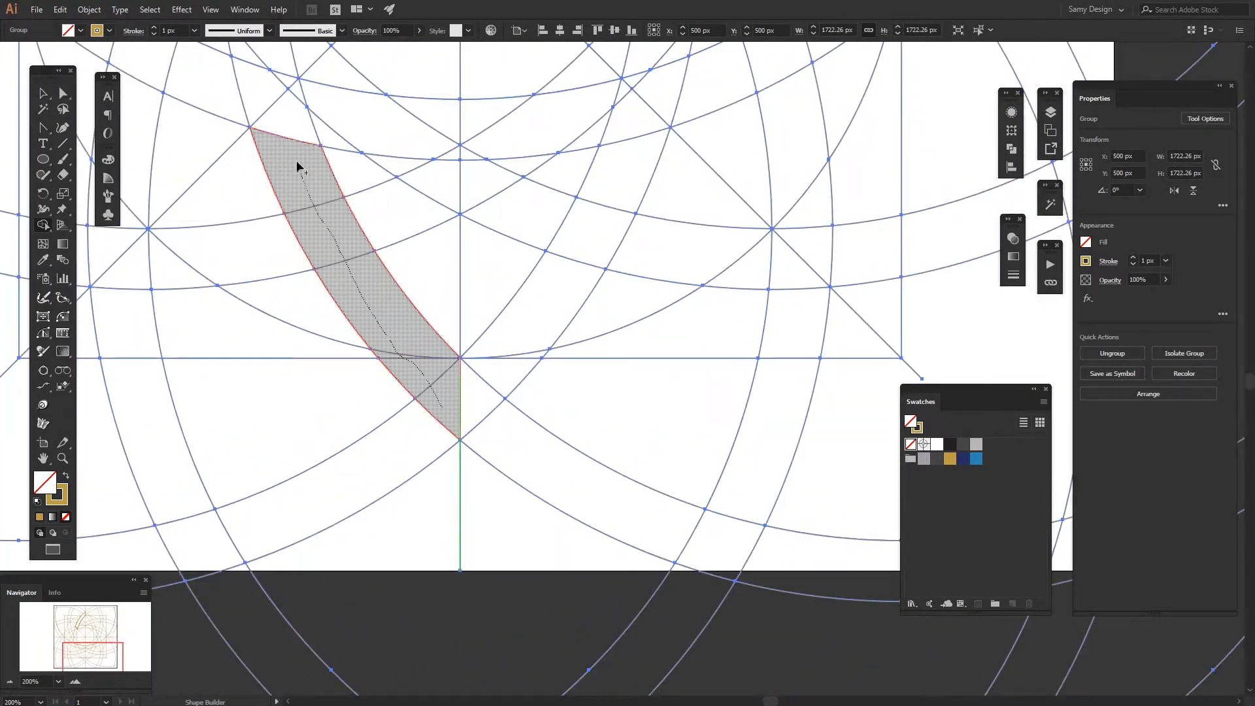
mouse_move(450, 401)
left_mouse_down()
mouse_move(442, 355)
mouse_move(412, 336)
left_mouse_up()
key("Return")
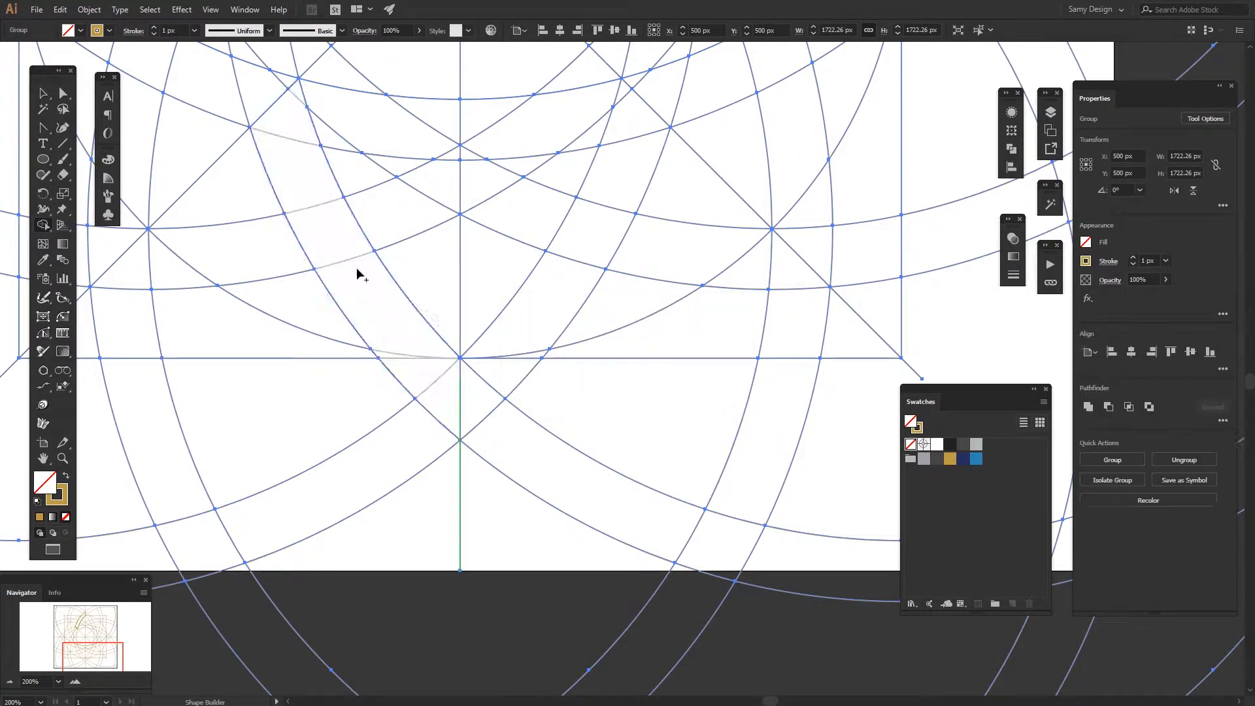
Ungroup all the gold artwork into separately selectable pieces and clear the selection
scroll(412, 357, "down", 4)
key("v")
key("ctrl+a")
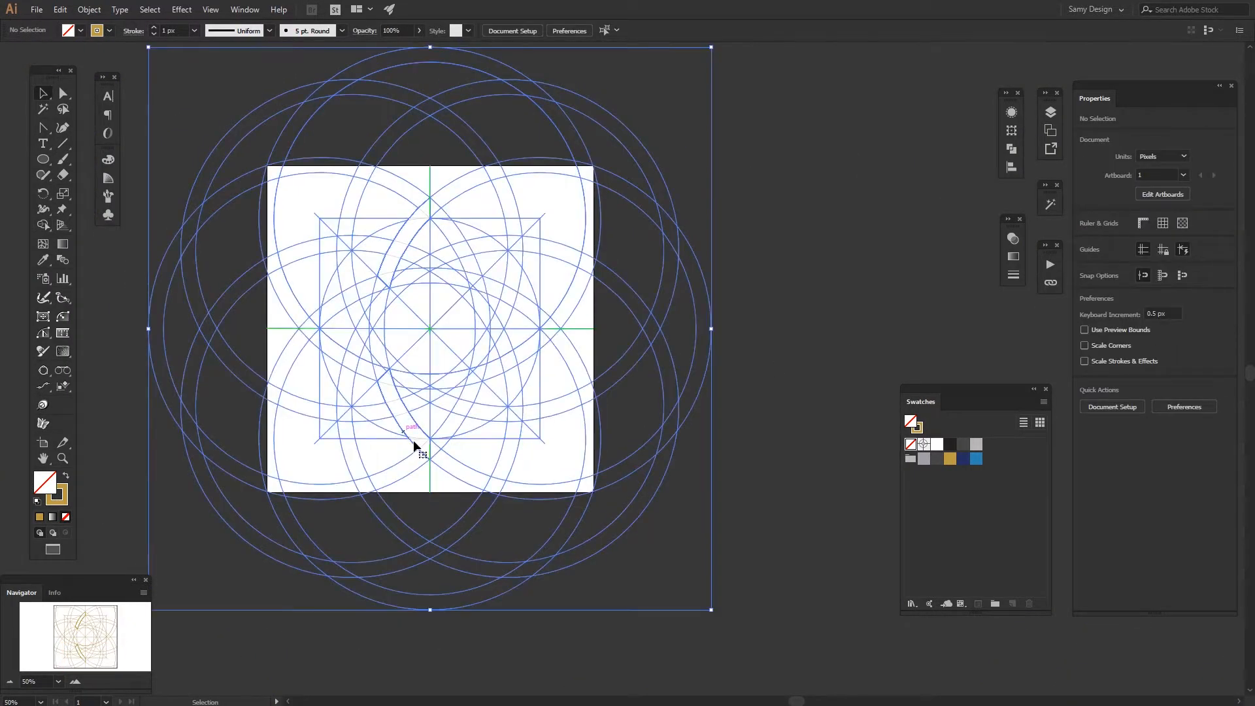
left_click(841, 358)
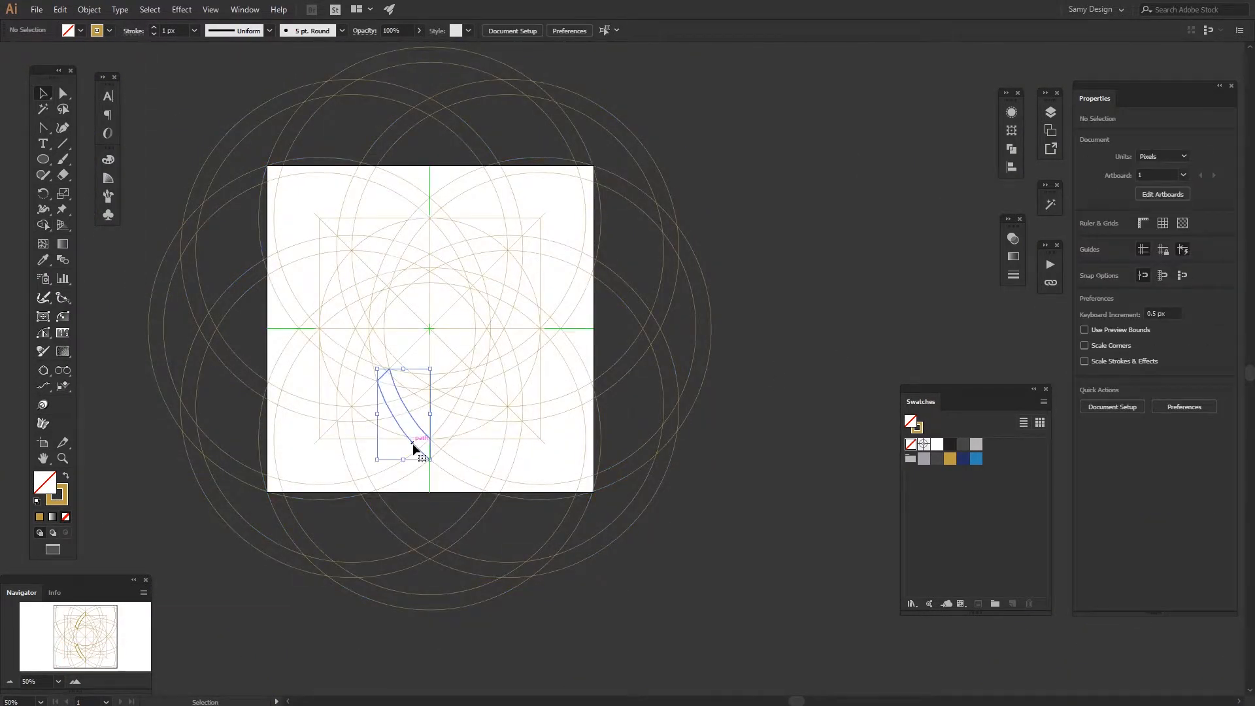
Swap fill and stroke on both curved bands to make them solid gold, deleting the large circle overlapping the upper band
left_click(414, 450)
key("shift+x")
scroll(421, 219, "up", 2)
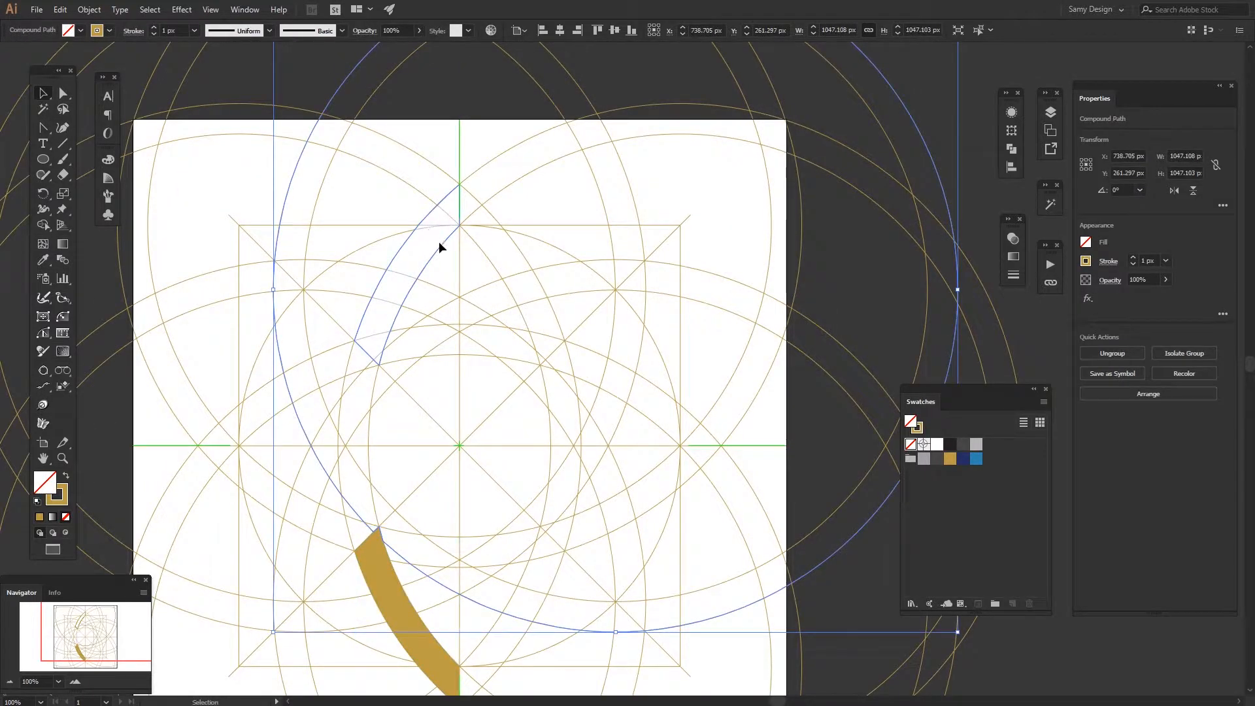
left_click(431, 262)
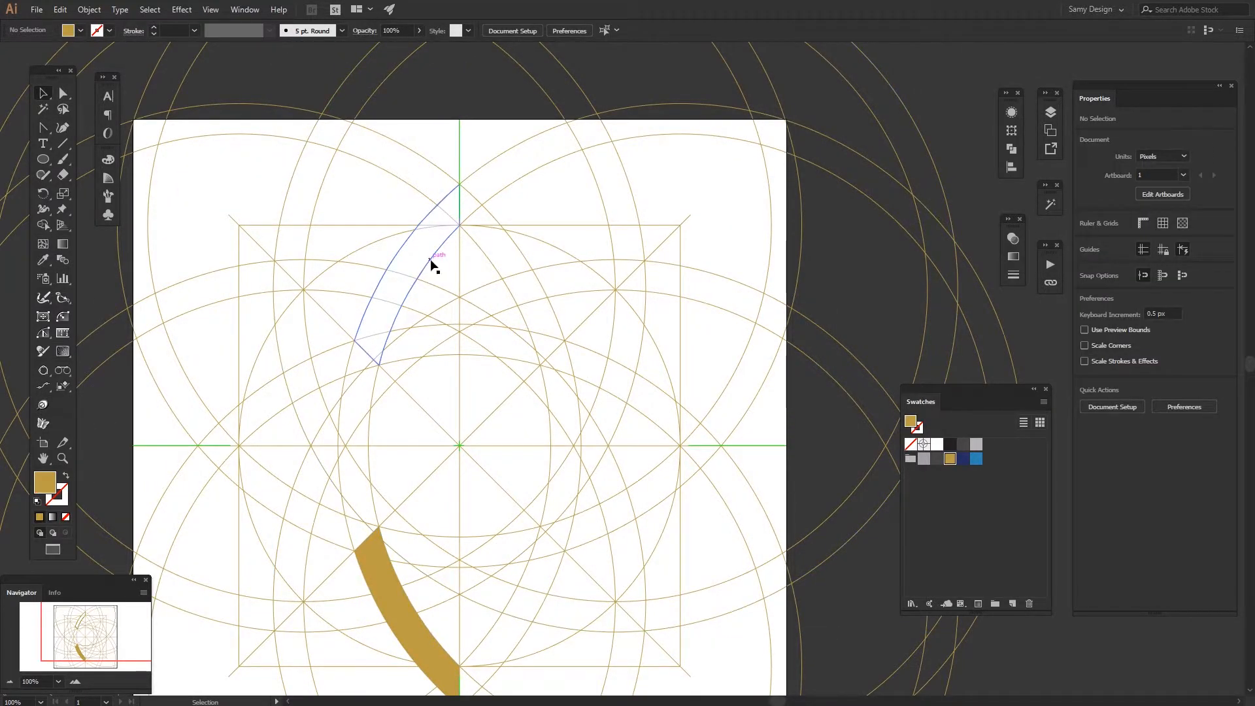
left_click(431, 261)
key("Delete")
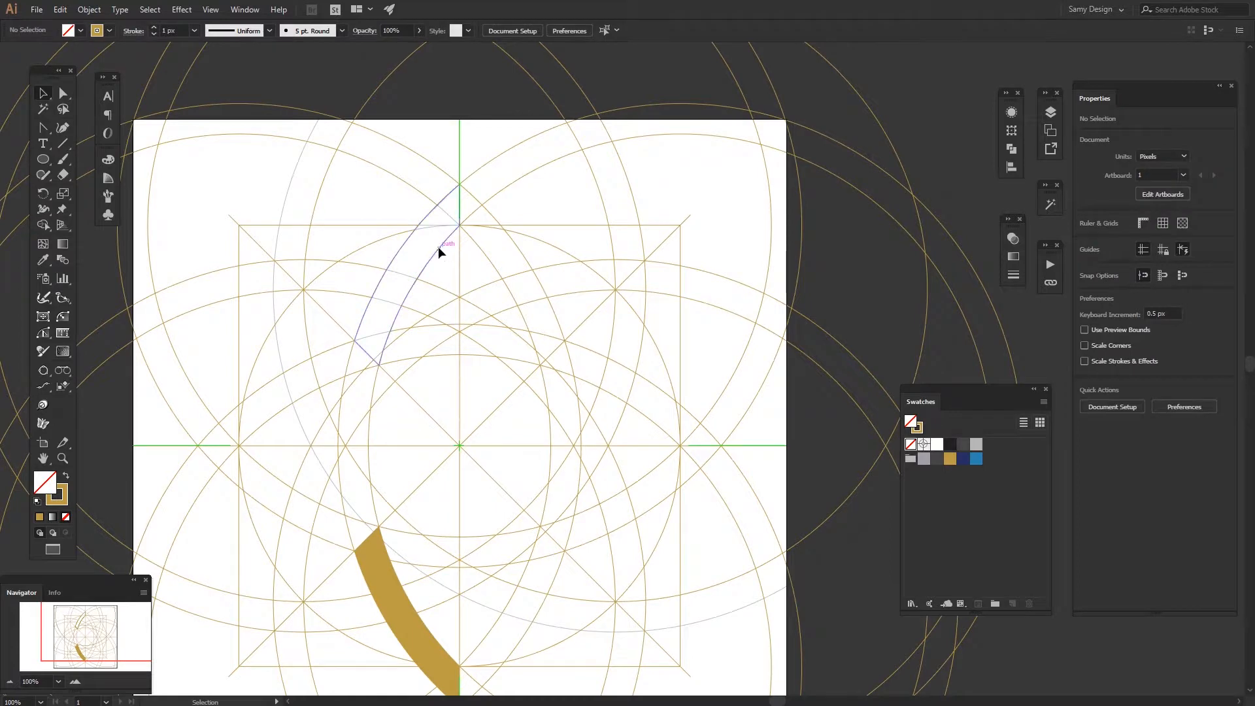
left_click(438, 250)
key("shift+x")
Combine the upper and lower gold bands into one compound path
scroll(482, 282, "down", 2)
left_click(403, 422, "shift")
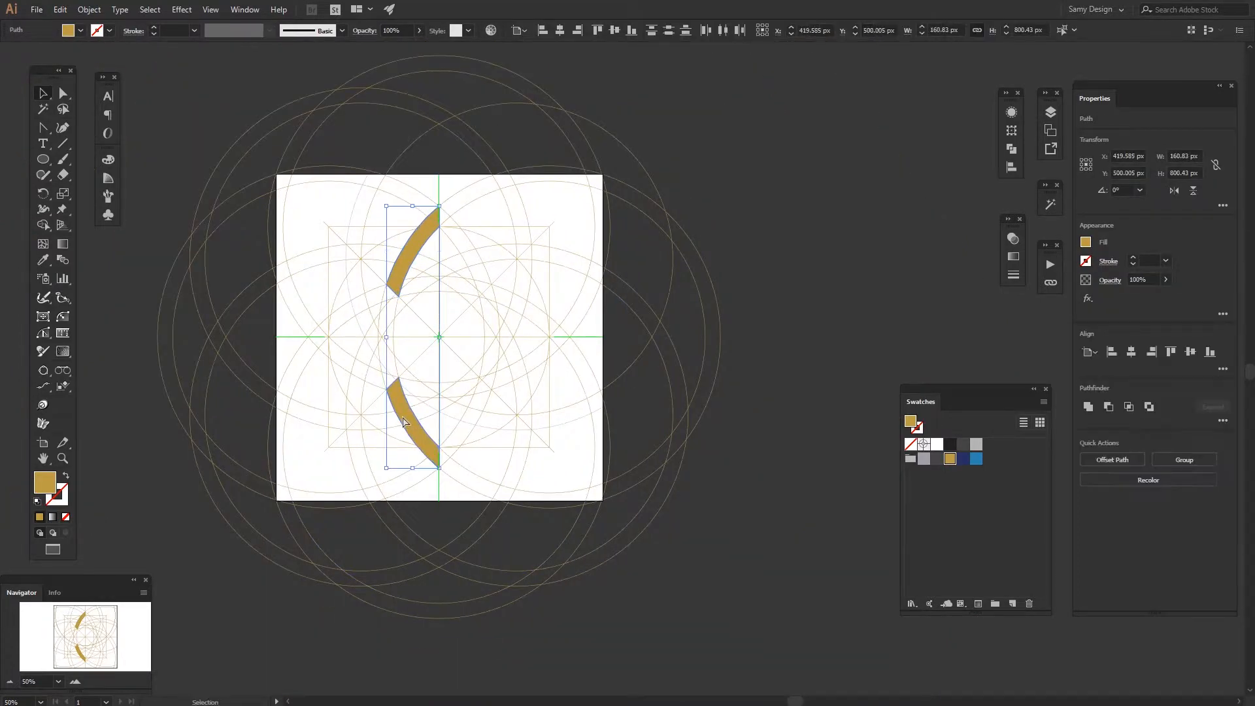
key("ctrl+8")
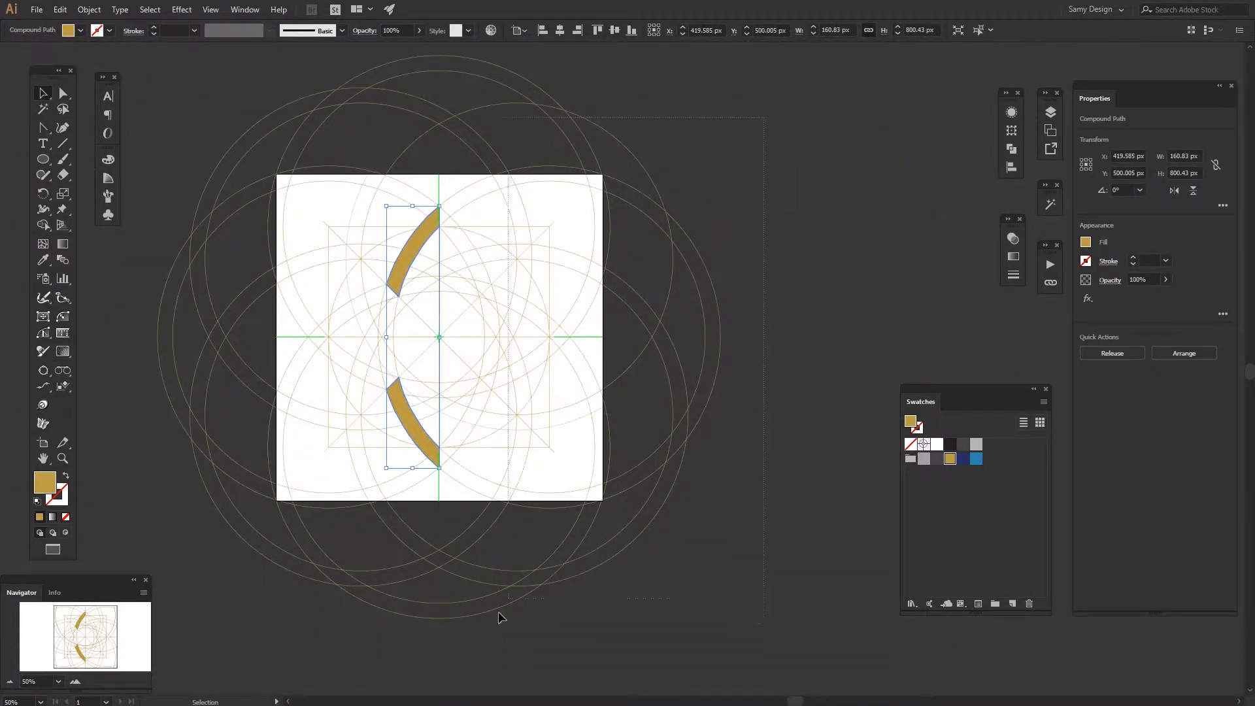
Delete the remaining gold construction circles and lines, keeping the two filled bands
left_click_drag(460, 624, 460, 619)
key("Delete")
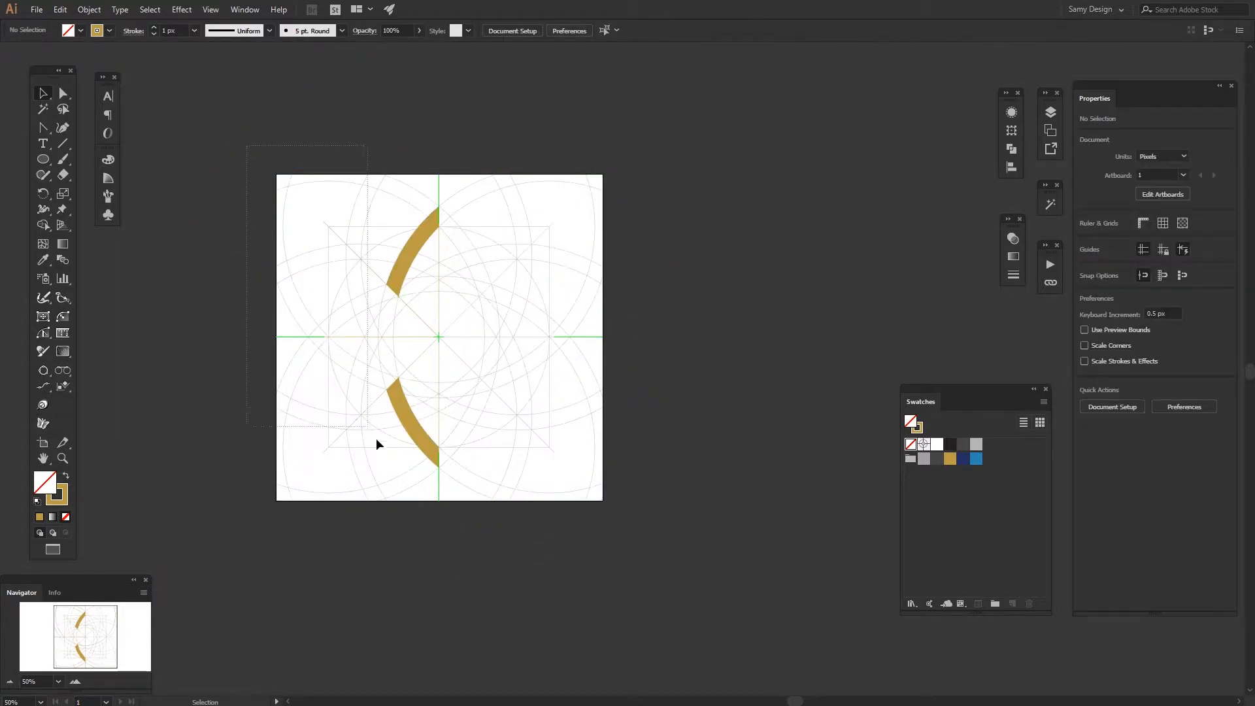
key("Delete")
left_click_drag(626, 323, 334, 371)
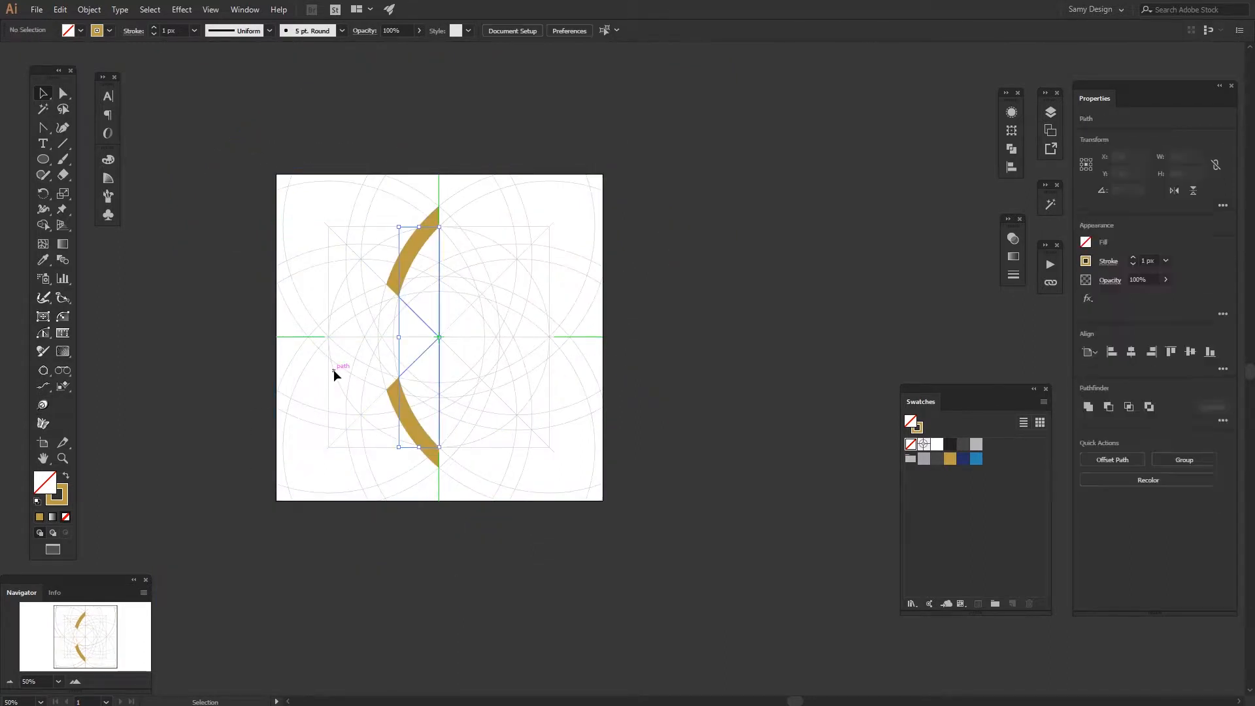
key("Delete")
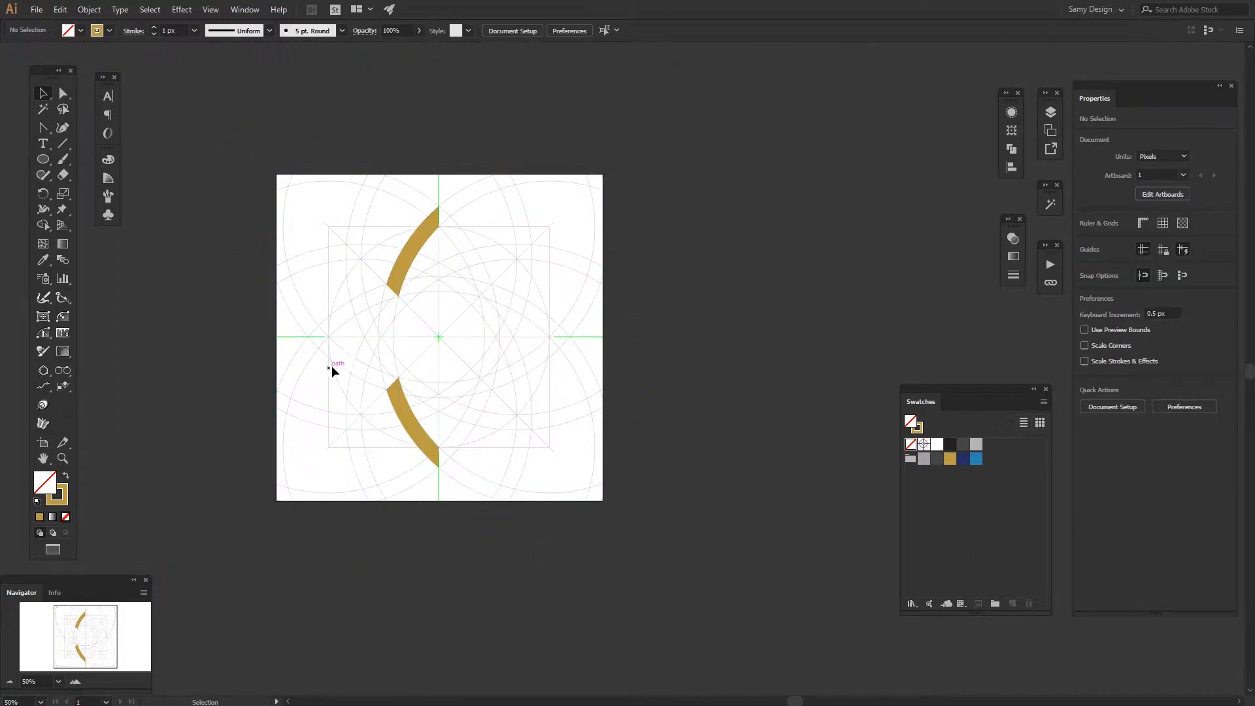
Make a copy of the compound band pair rotated 45° about the artboard centre
left_click(403, 410)
scroll(391, 270, "up", 2)
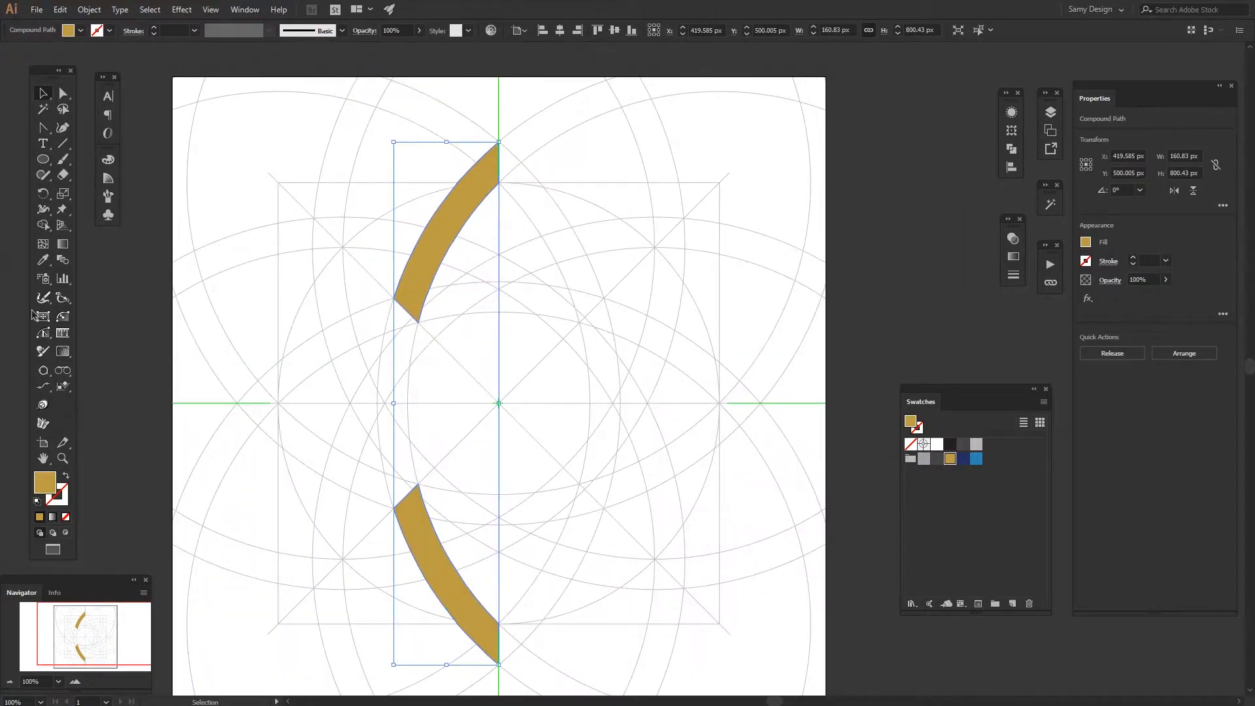
left_click(42, 195)
left_click(499, 403, "alt")
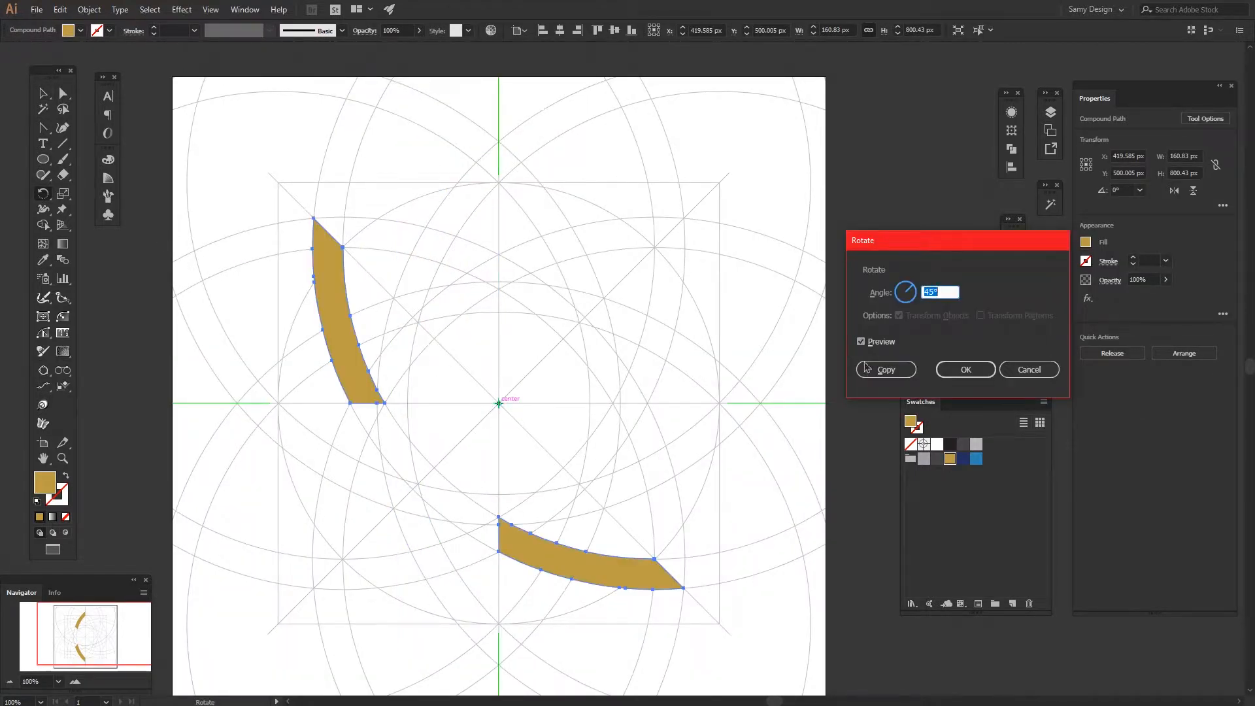
left_click(873, 368)
Repeat the rotated copy around the centre until the eight-pointed gold ornament is complete
key("ctrl+d")
scroll(713, 404, "down", 1)
key("ctrl+d")
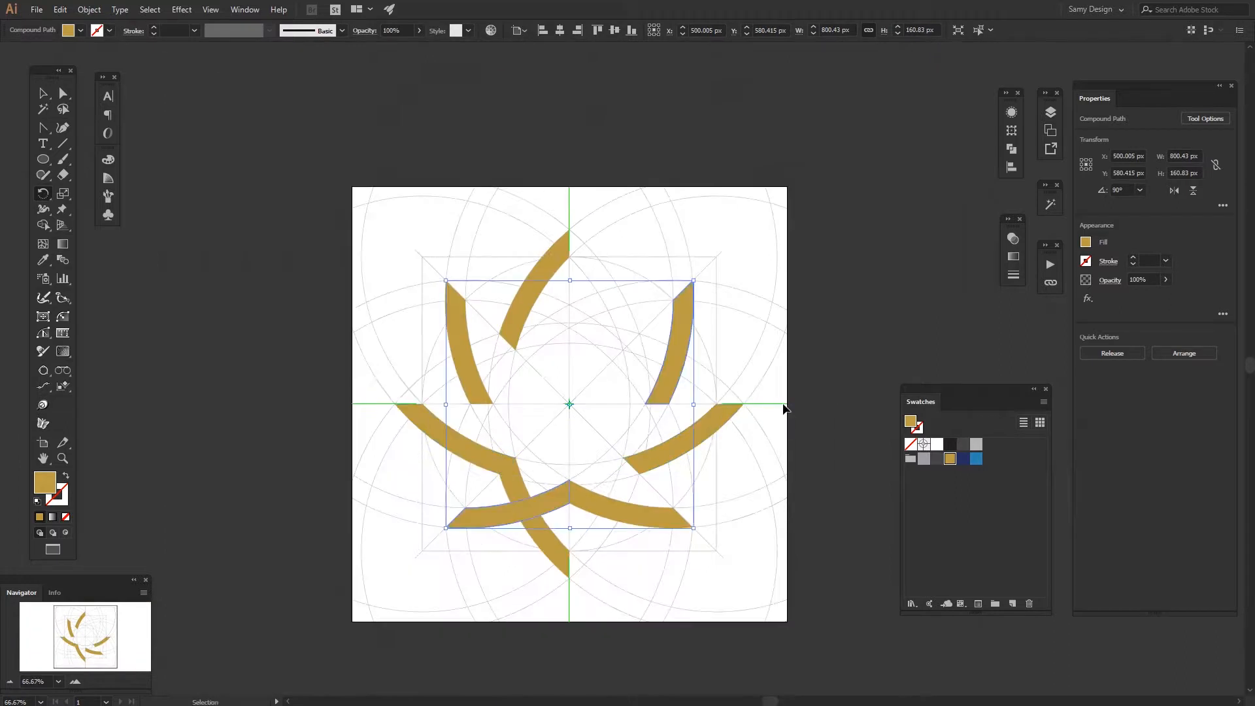
key("ctrl+d")
key("ctrl+d")
key("ctrl+d")
key("ctrl+d")
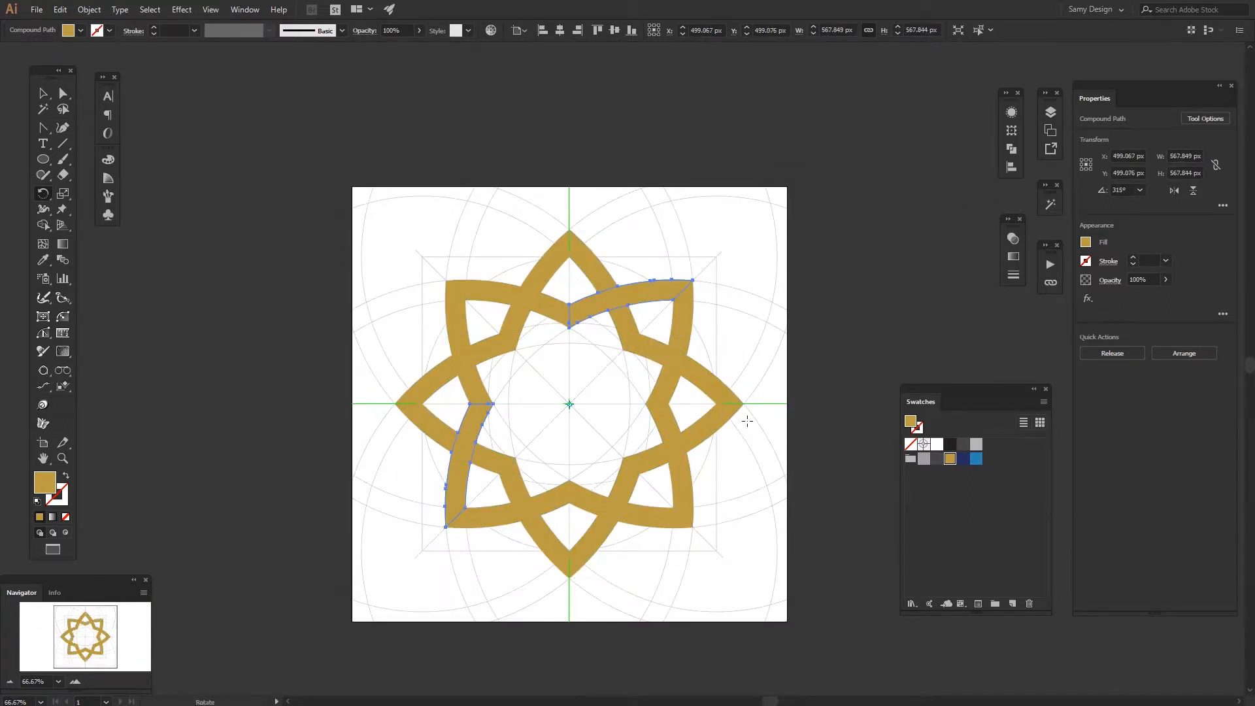
Select the whole gold ornament and place a duplicate of it beside the artboard, level with the original
left_click(266, 312)
scroll(307, 322, "down", 1)
left_click_drag(310, 322, 241, 291)
left_click_drag(701, 198, 284, 510)
left_click_drag(537, 402, 701, 348)
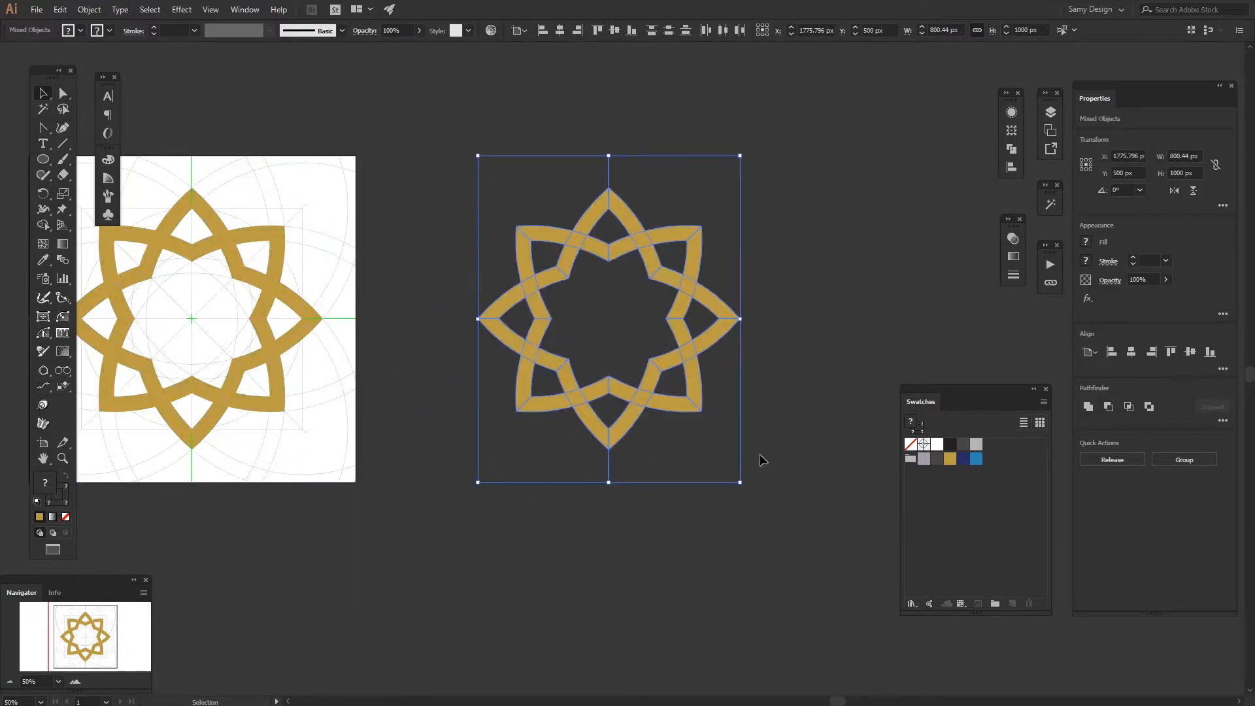
Delete the stray vertical line carried over with the ornament copy beside the artboard
left_click(761, 456)
left_click_drag(640, 134, 586, 173)
left_click_drag(643, 468, 229, 453)
key("Delete")
scroll(458, 104, "left", 3)
key("Delete")
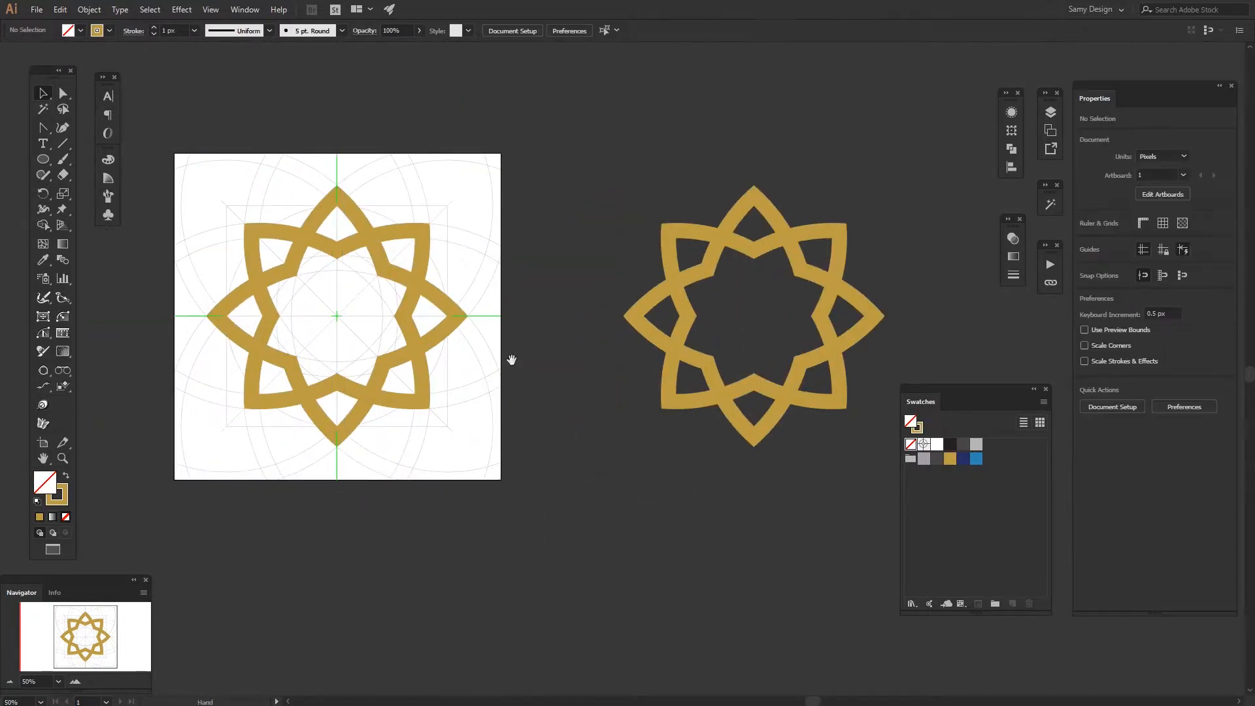
Combine the ornament copy into a compound path with a gold stroke and no fill
scroll(454, 290, "up", 1)
left_click_drag(694, 276, 361, 297)
left_click_drag(681, 145, 227, 576)
key("ctrl+8")
scroll(328, 515, "down", 1)
left_click_drag(245, 483, 591, 434)
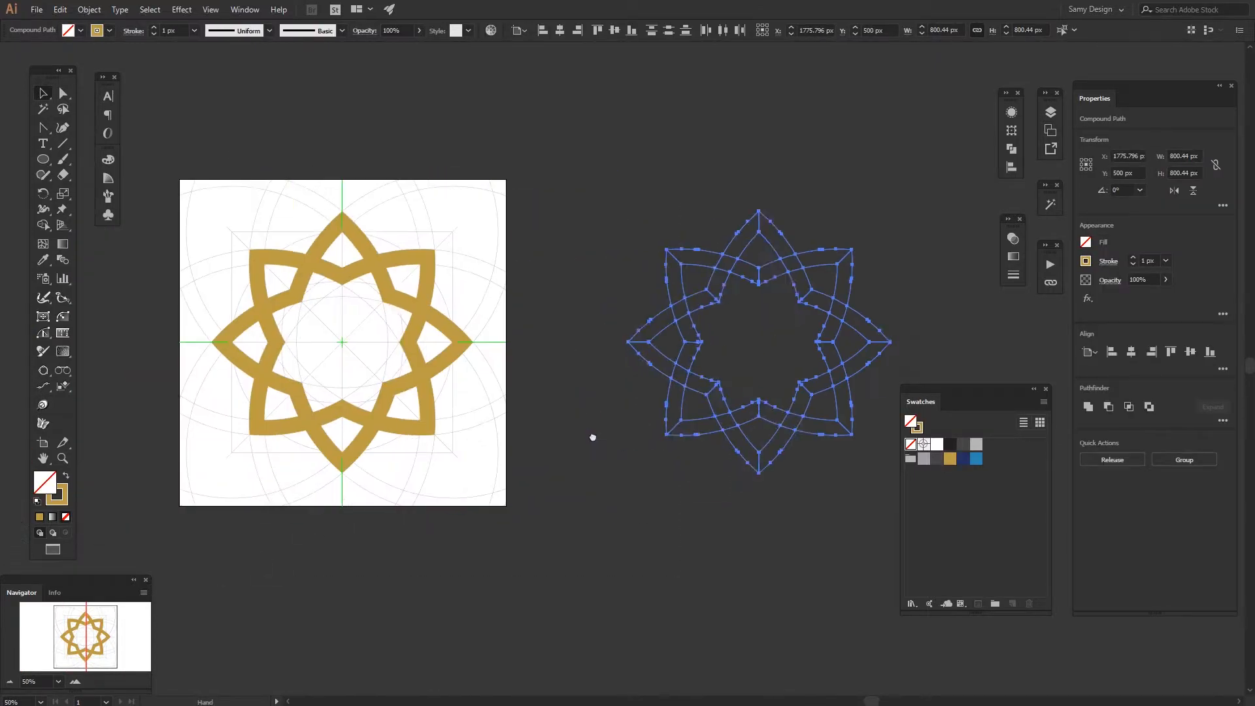
Move the original filled ornament off the artboard to the empty area at its upper left
left_click(265, 434)
left_click_drag(249, 372, 397, 508)
scroll(397, 508, "down", 1)
left_click_drag(407, 457, 181, 127)
left_click(434, 244)
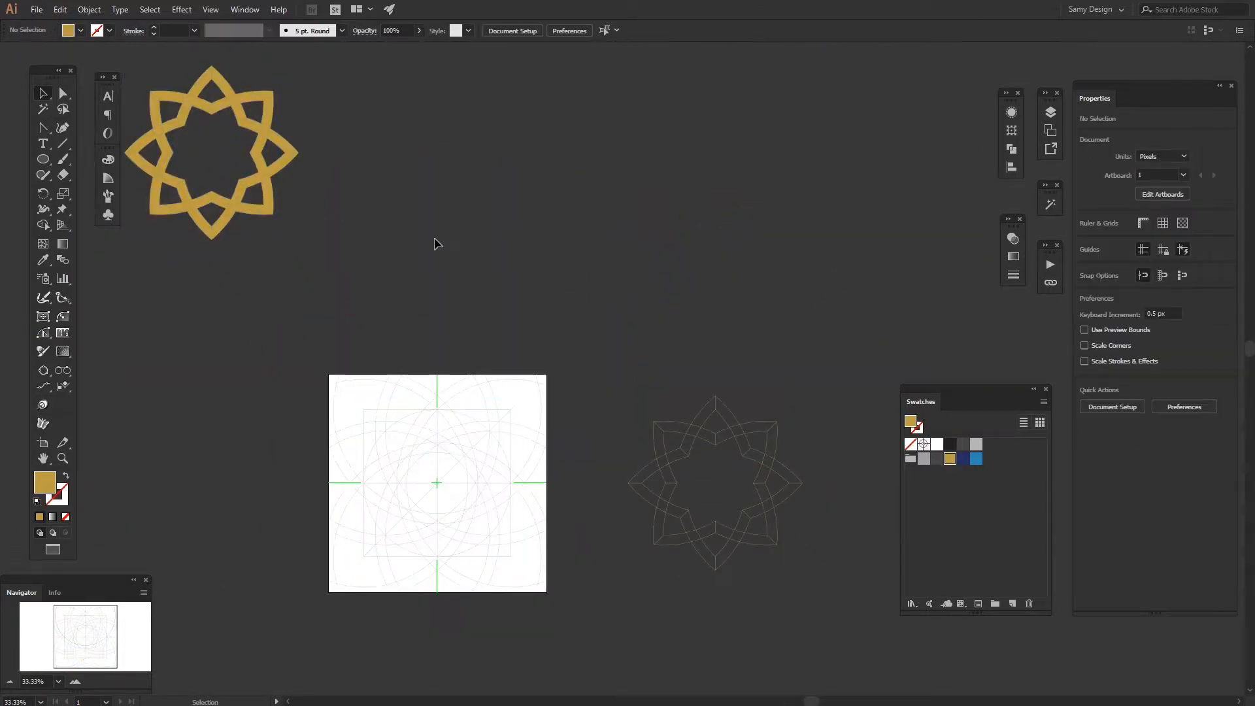
Select all pieces of the outlined ornament copy and move them horizontally farther away from the artboard
scroll(513, 377, "up", 1)
left_click_drag(805, 514, 462, 259)
scroll(461, 259, "up", 1)
left_click(524, 409)
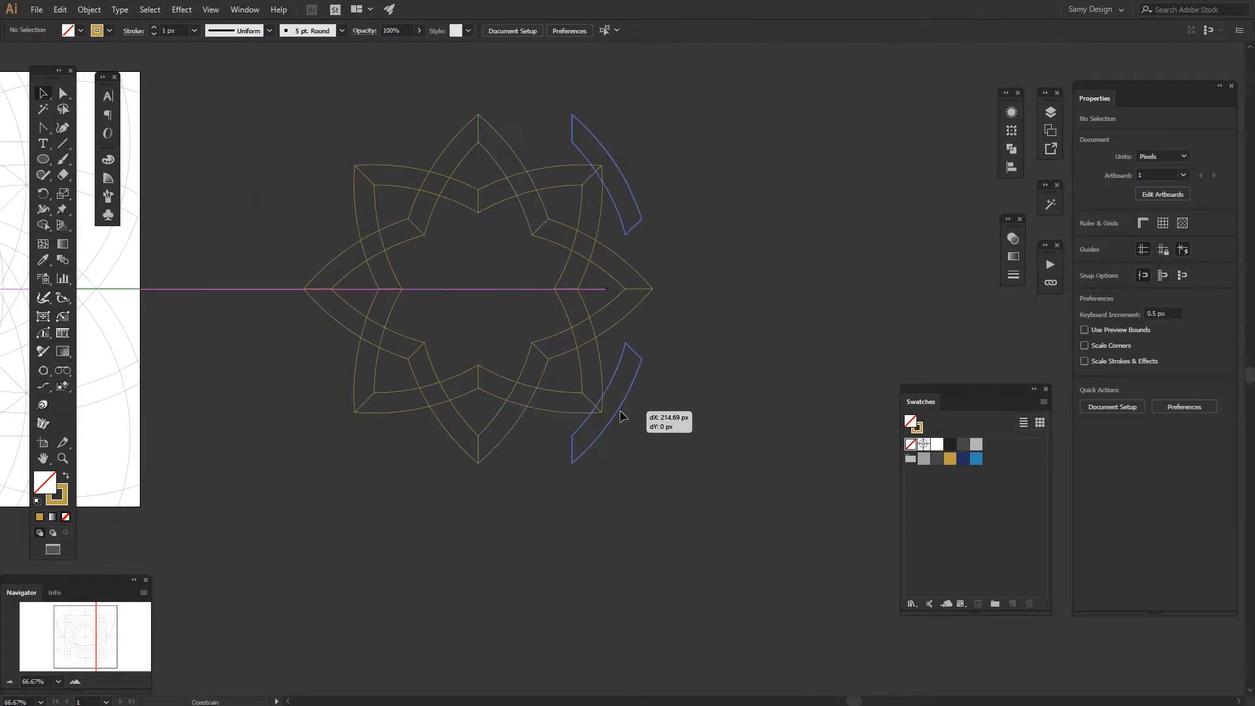
left_click_drag(723, 540, 278, 121)
left_click_drag(402, 289, 532, 289)
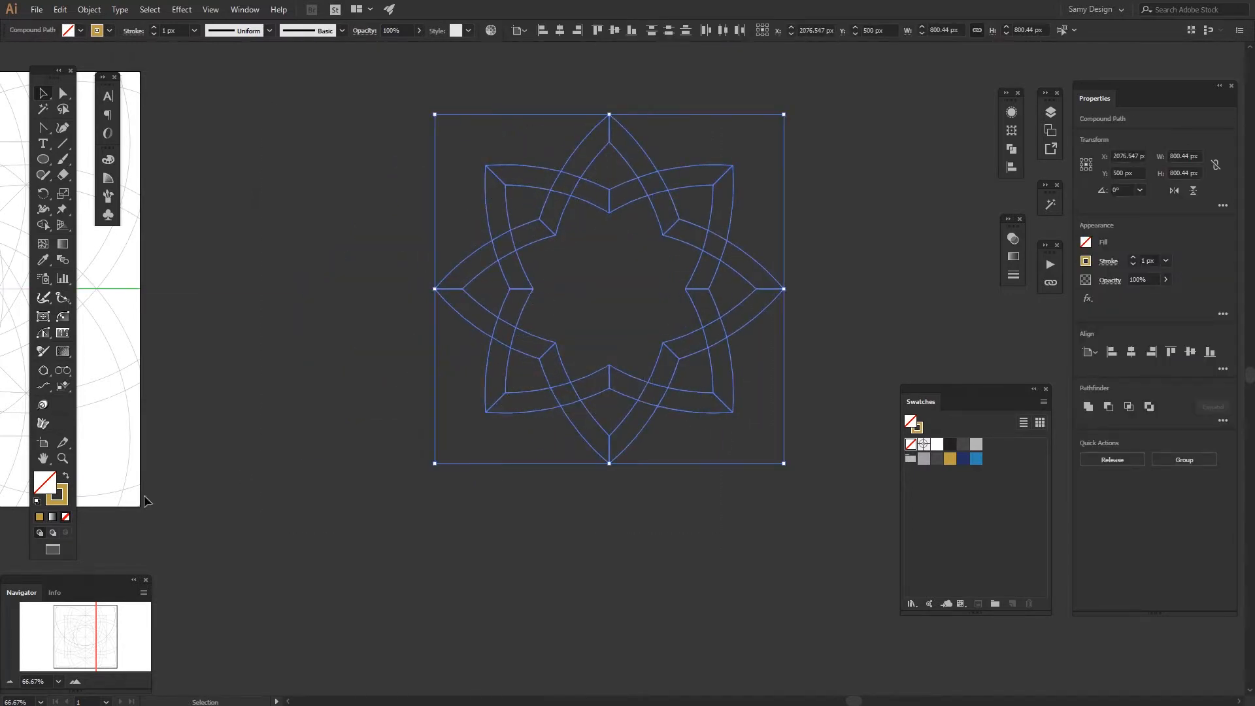
Hide the artboards to get a white canvas and recolour the outlined ornament's stroke with the black swatch
left_click(49, 486)
key("x")
left_click(950, 446)
left_click(656, 550)
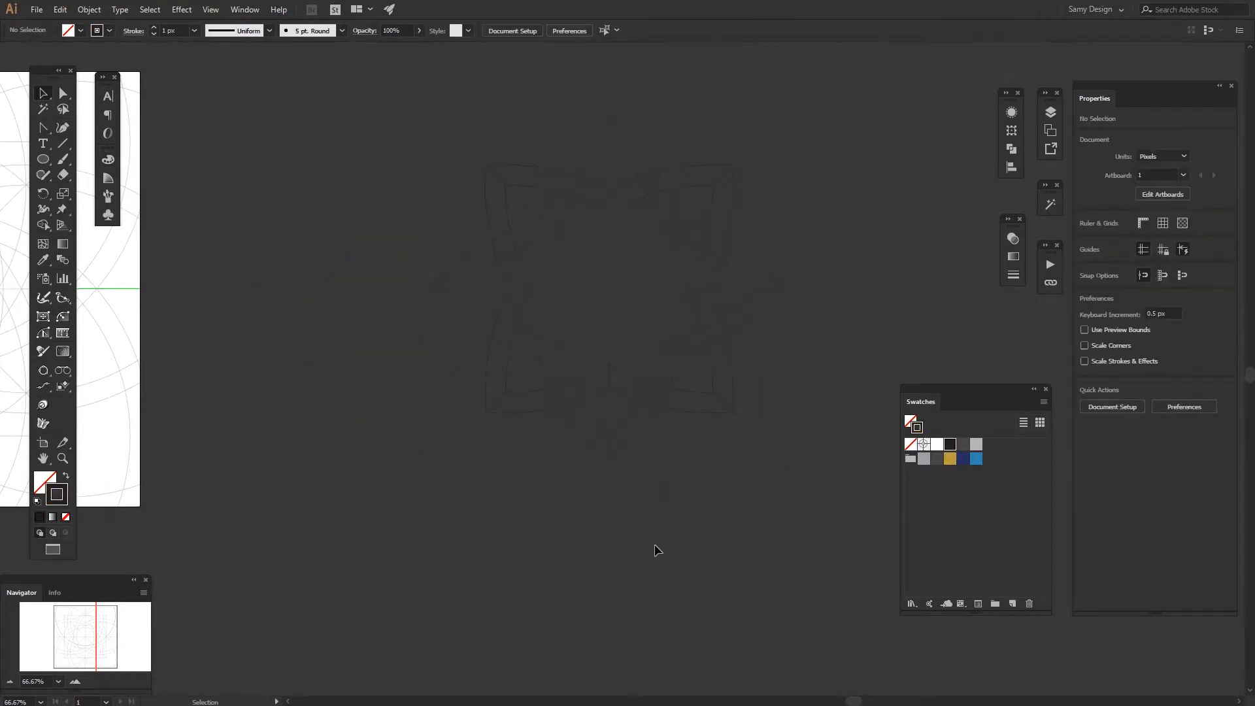
key("ctrl+shift+h")
left_click_drag(675, 370, 606, 391)
left_click(56, 495)
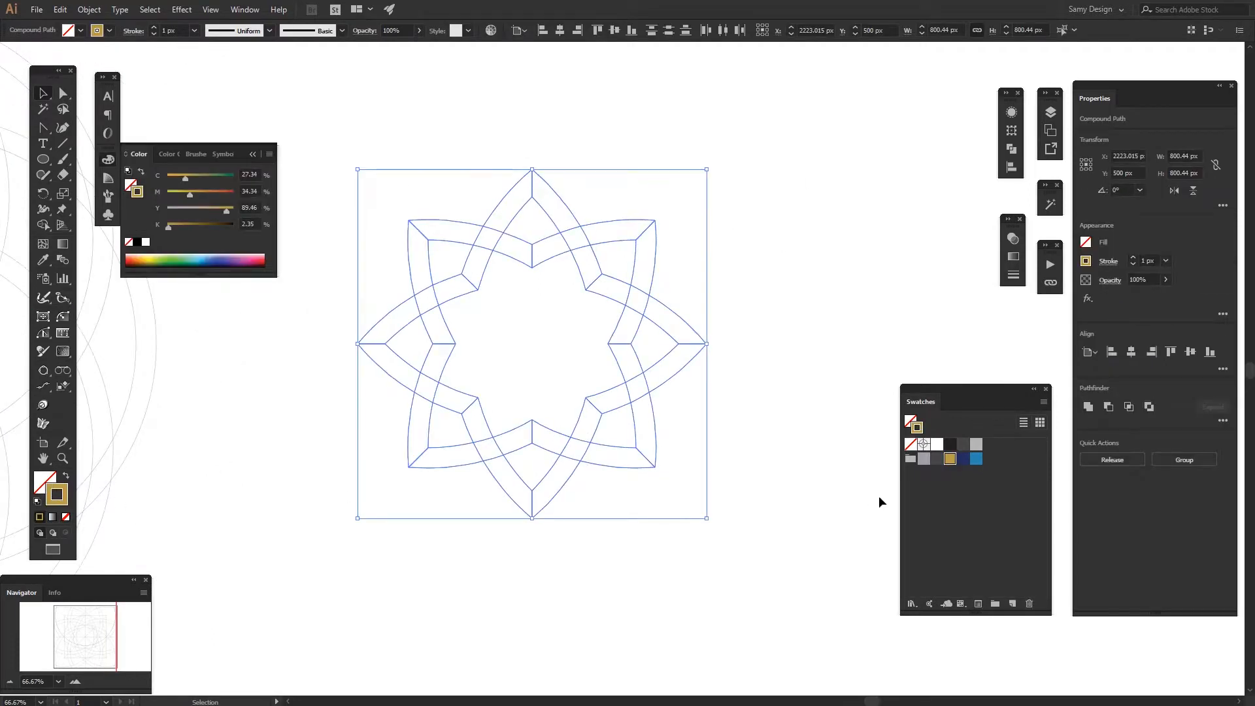
left_click(950, 446)
left_click(761, 495)
Merge the outlined ornament's band regions into continuous interlaced strips along its upper-left, left and lower sides with Shape Builder
left_click_drag(785, 148, 356, 523)
key("ctrl+1")
left_click(42, 226)
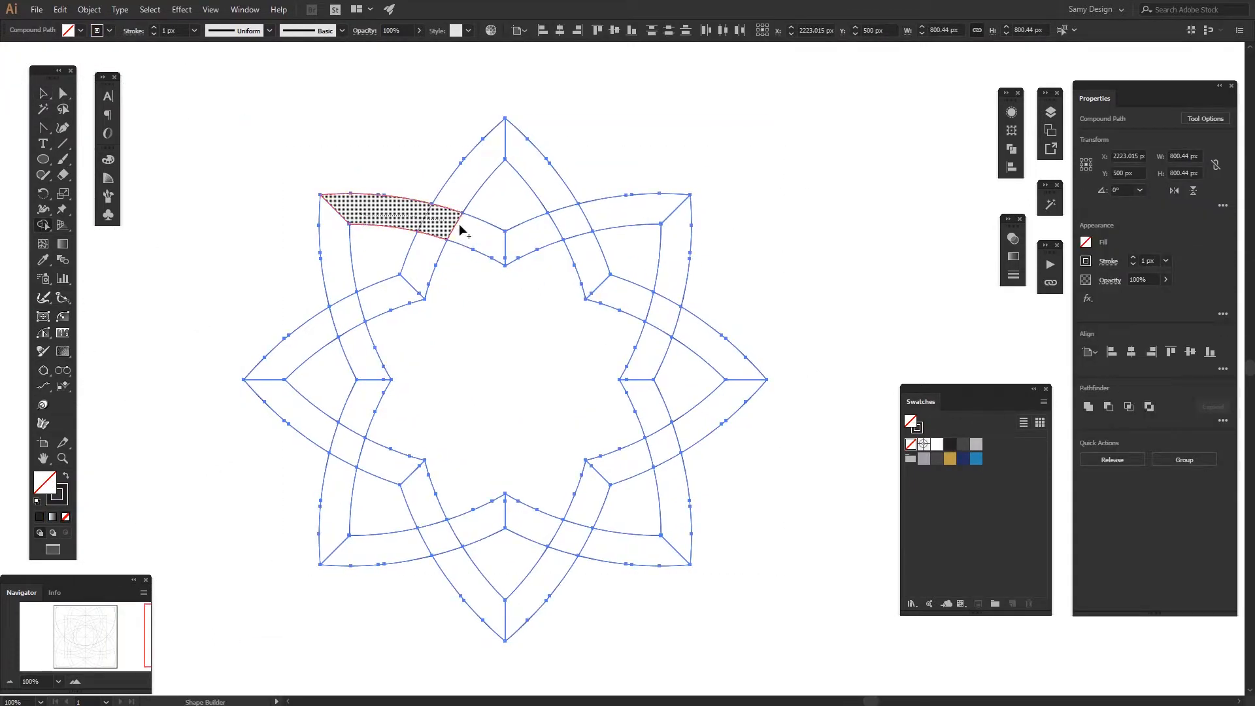
mouse_move(516, 248)
left_mouse_down()
mouse_move(342, 205)
mouse_move(348, 357)
left_mouse_up()
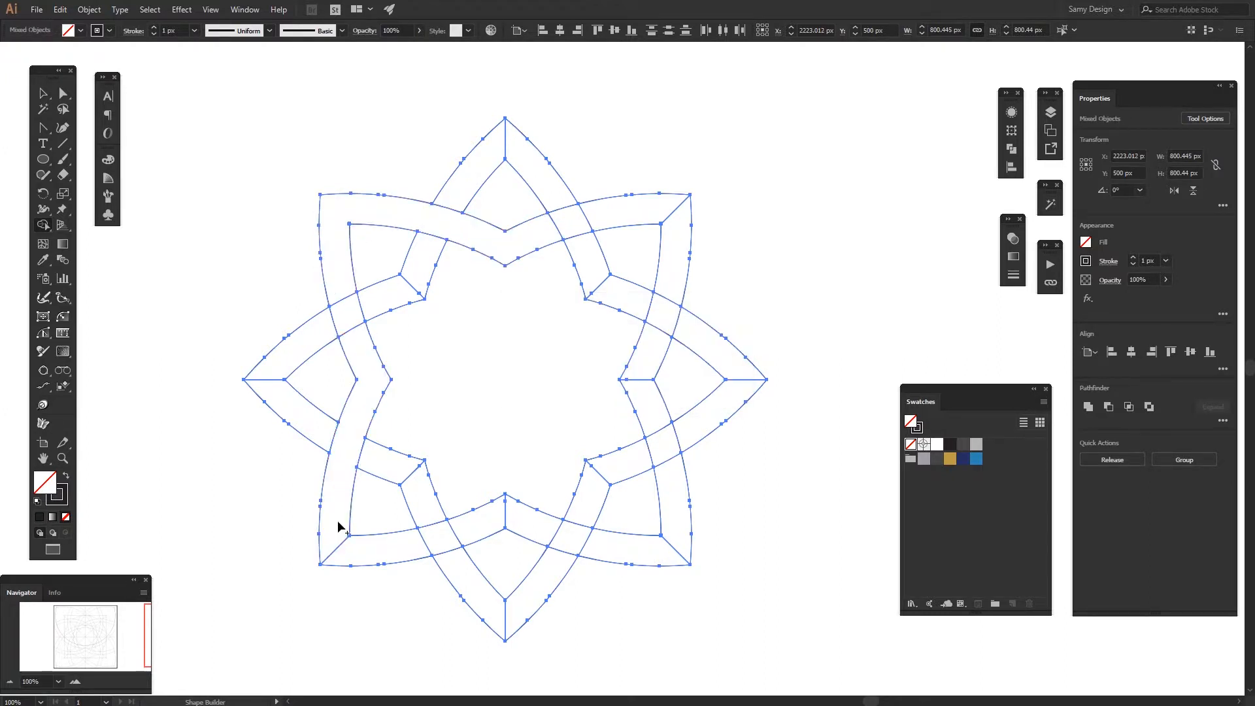
left_click_drag(518, 521, 674, 549)
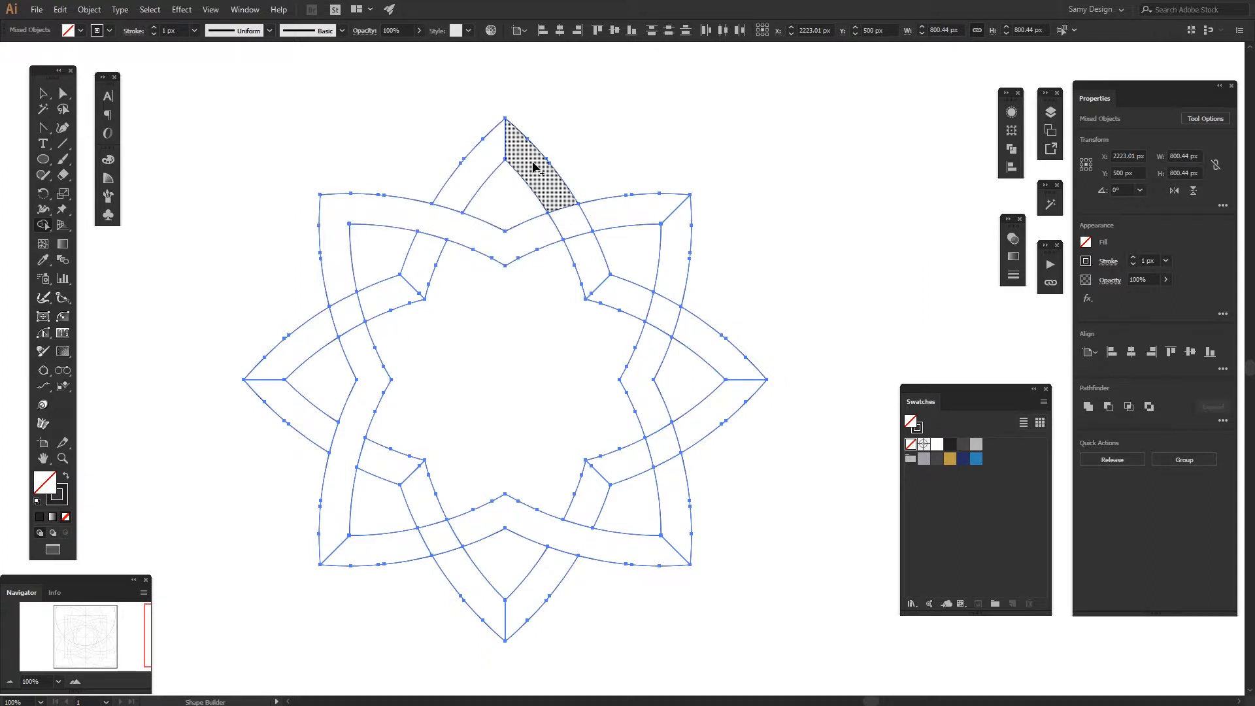
Merge the band regions through the top, right and left points with Shape Builder, continuing the over-under weave
left_click_drag(607, 296, 608, 297)
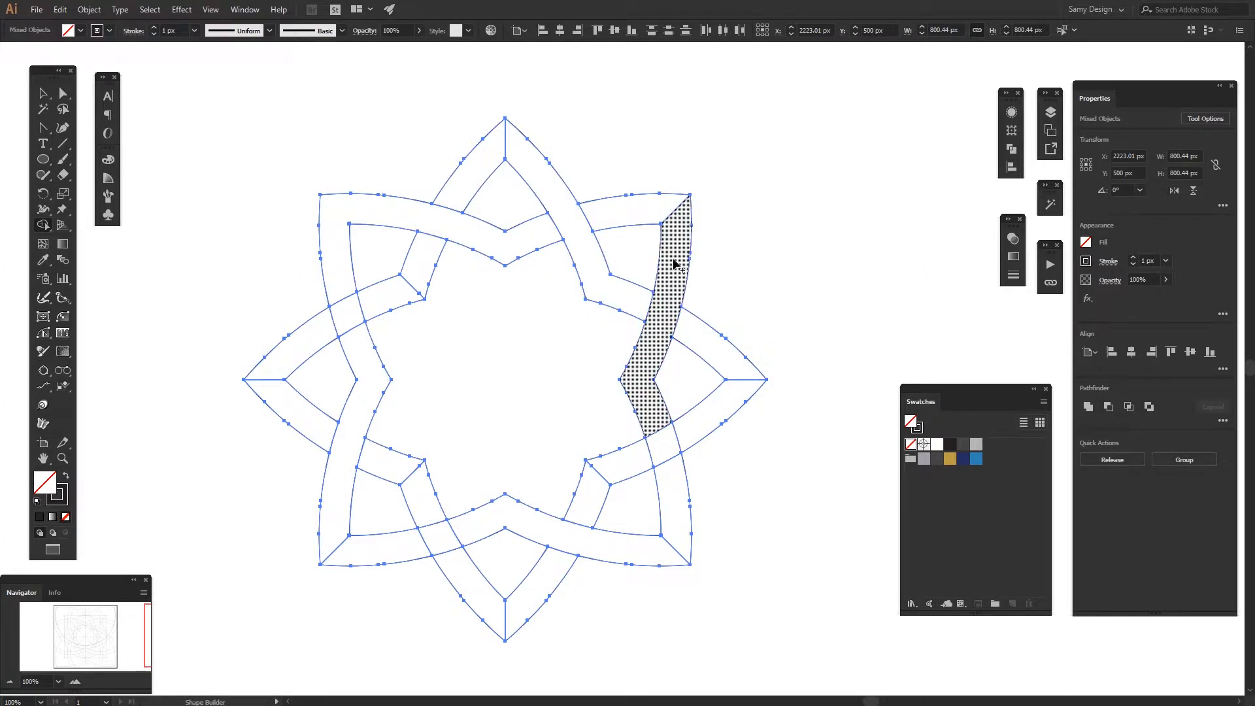
mouse_move(691, 340)
left_mouse_down()
mouse_move(738, 374)
mouse_move(706, 421)
left_mouse_up()
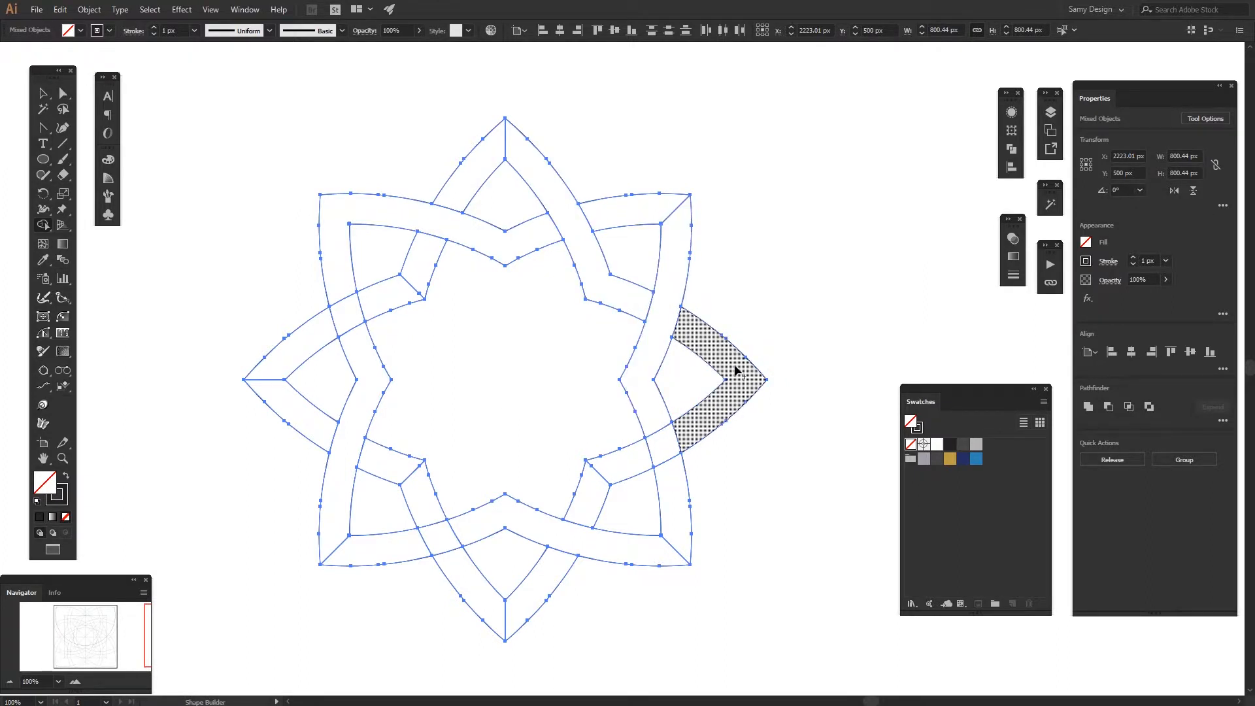
left_click_drag(624, 465, 594, 504)
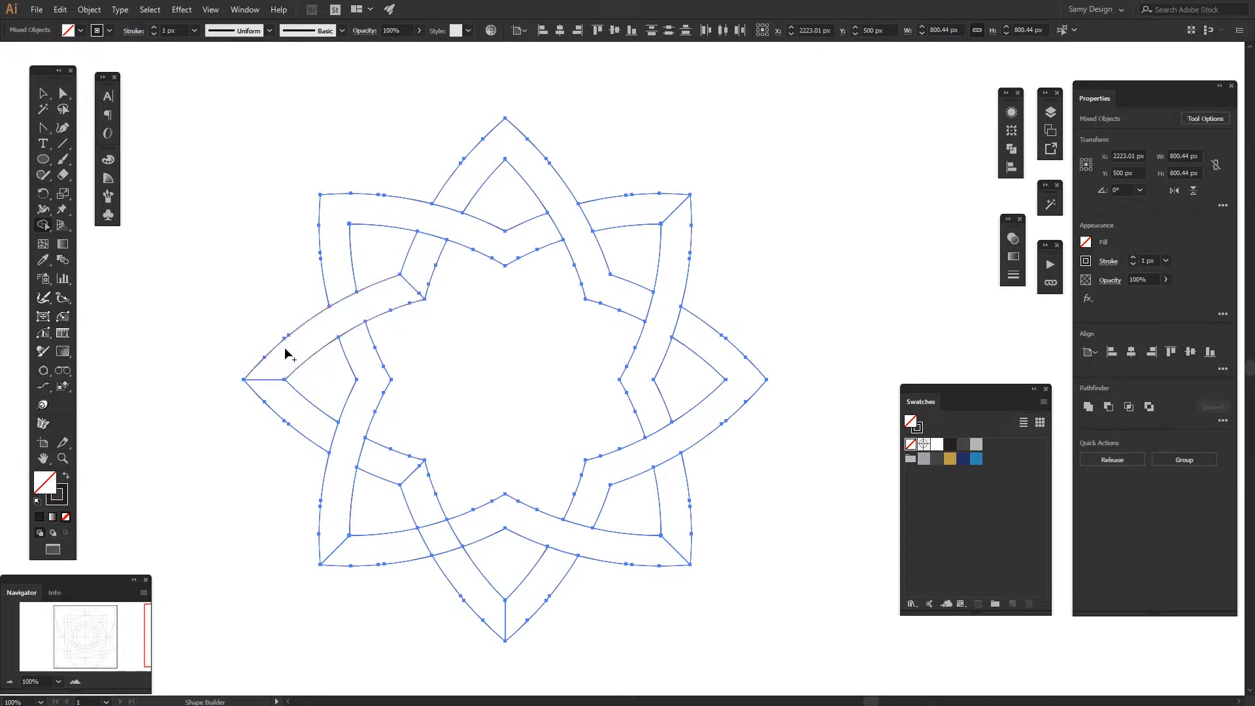
left_click_drag(387, 294, 418, 265)
left_click_drag(266, 371, 288, 415)
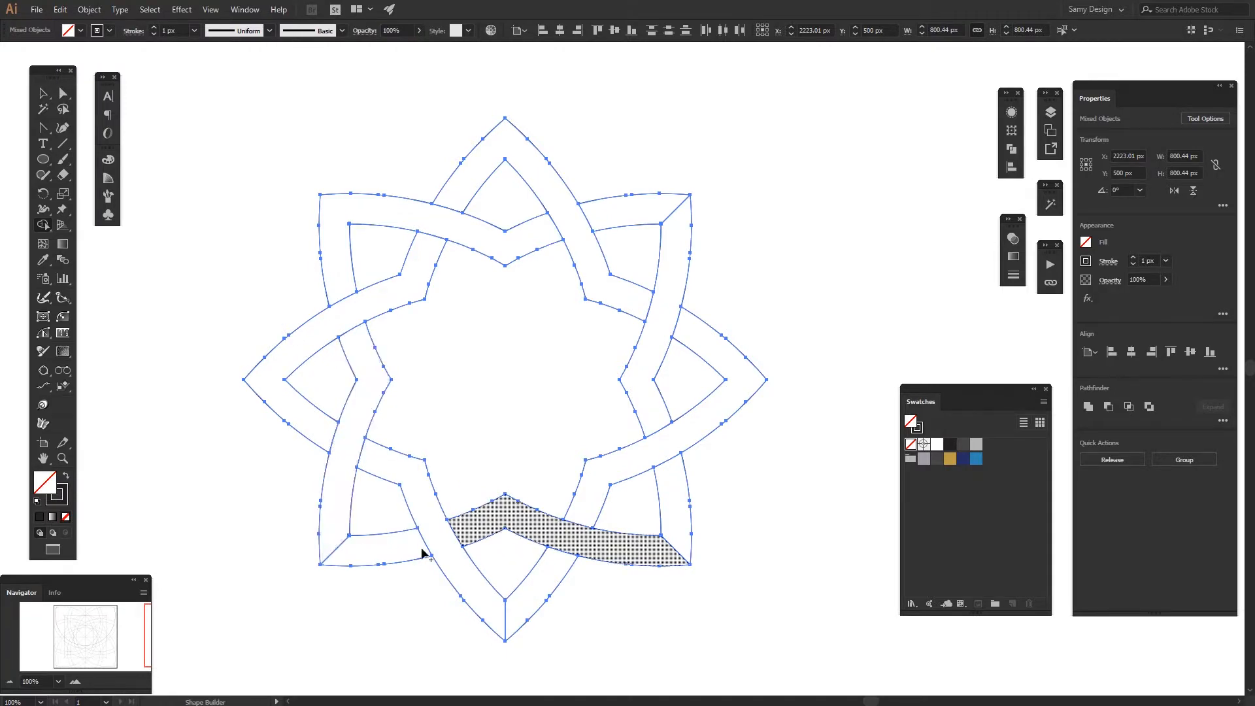
Select the two band pieces meeting at the ornament's bottom point and merge them into one shape with Shape Builder
left_click(41, 97)
left_click(700, 533)
scroll(661, 510, "up", 2)
left_click_drag(488, 455, 247, 400)
left_click(45, 225)
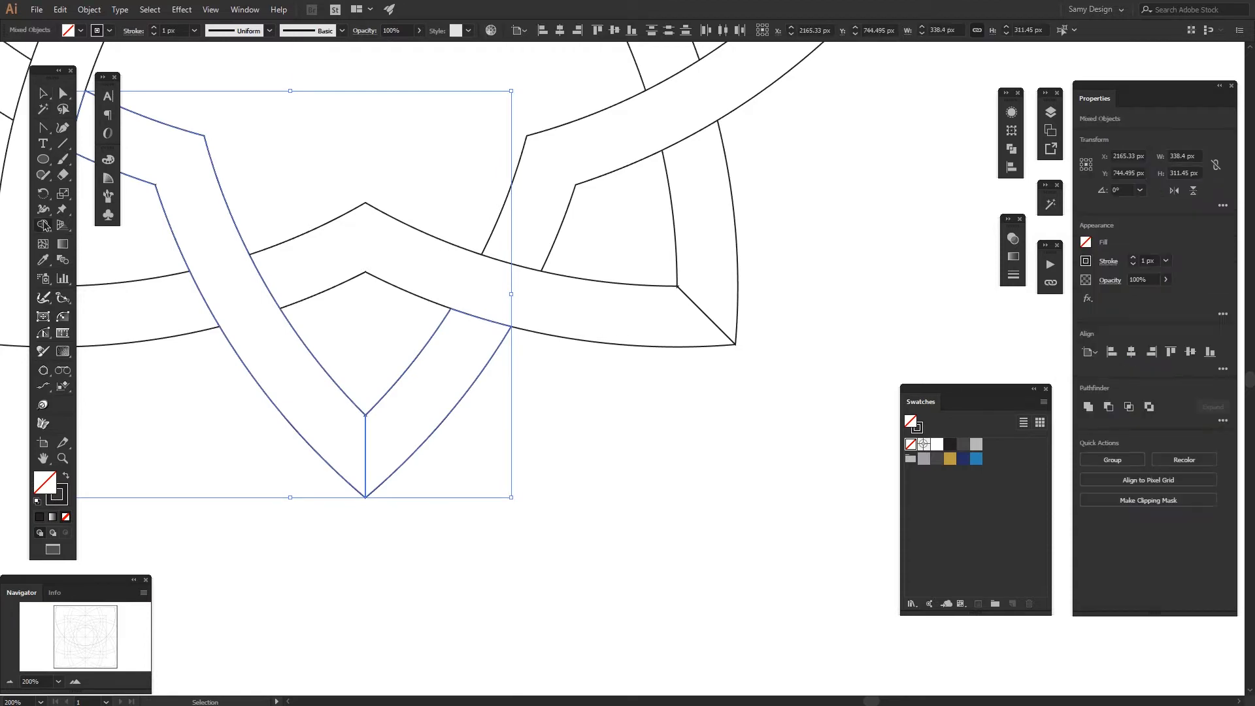
left_click_drag(343, 442, 392, 443)
scroll(709, 317, "down", 2)
left_click_drag(709, 317, 575, 441)
key("v")
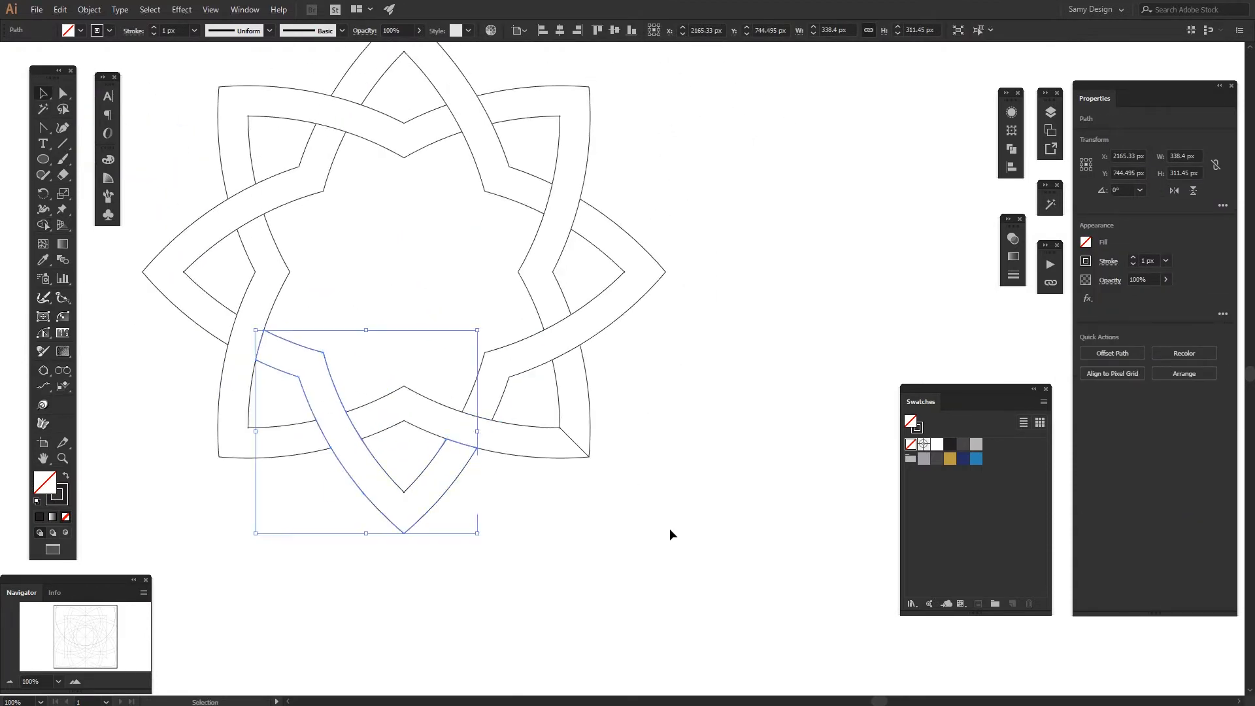
Try to merge the two band pieces at the ornament's lower-right corner with Shape Builder
left_click(669, 528)
scroll(669, 527, "down", 2)
left_click_drag(723, 579, 371, 212)
scroll(579, 461, "up", 2)
left_click(44, 225)
left_click_drag(657, 517, 675, 500)
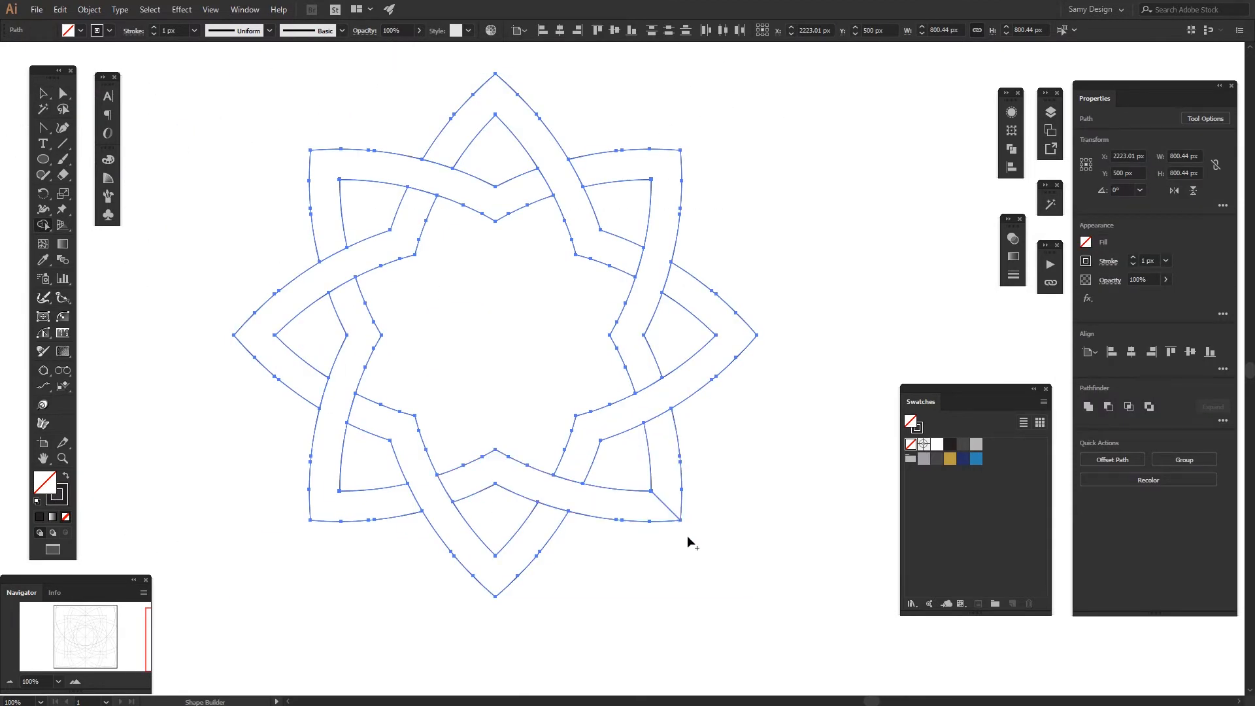
Delete the diagonal seam segments of both band pieces at the lower-right corner with Direct Selection
key("ctrl+shift+a")
scroll(704, 533, "up", 2)
key("a")
left_click(609, 464)
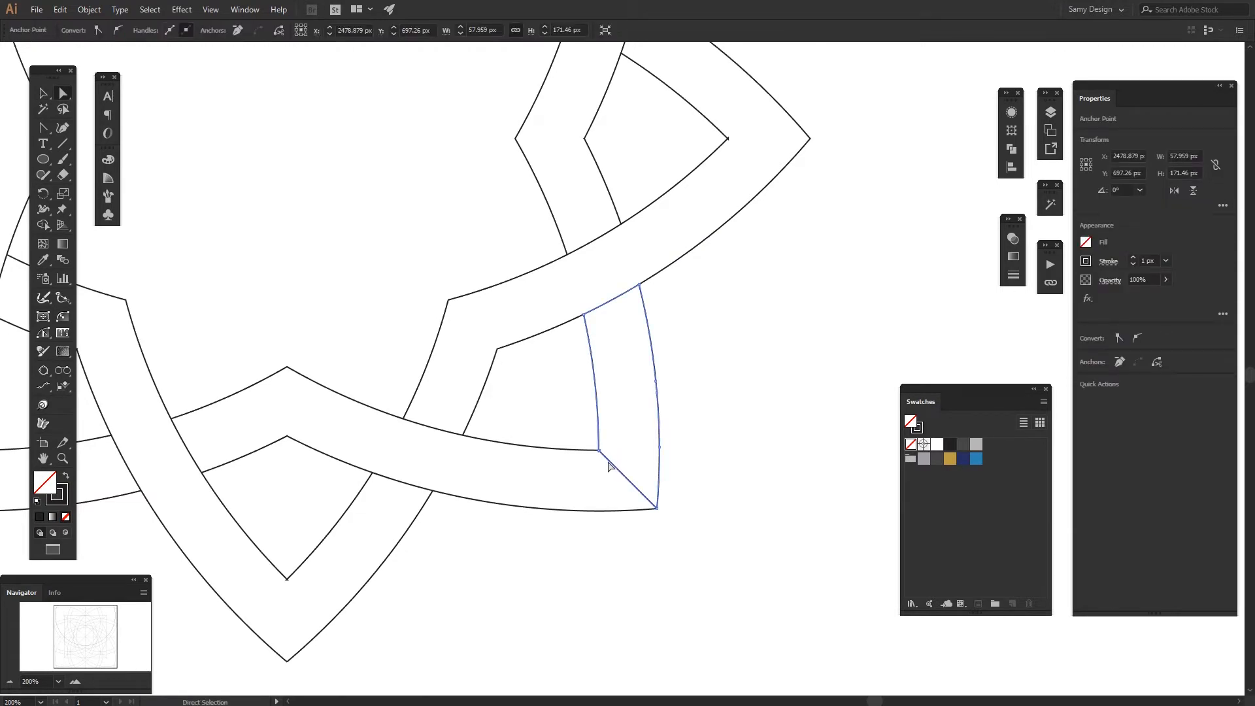
left_click(619, 469)
key("Delete")
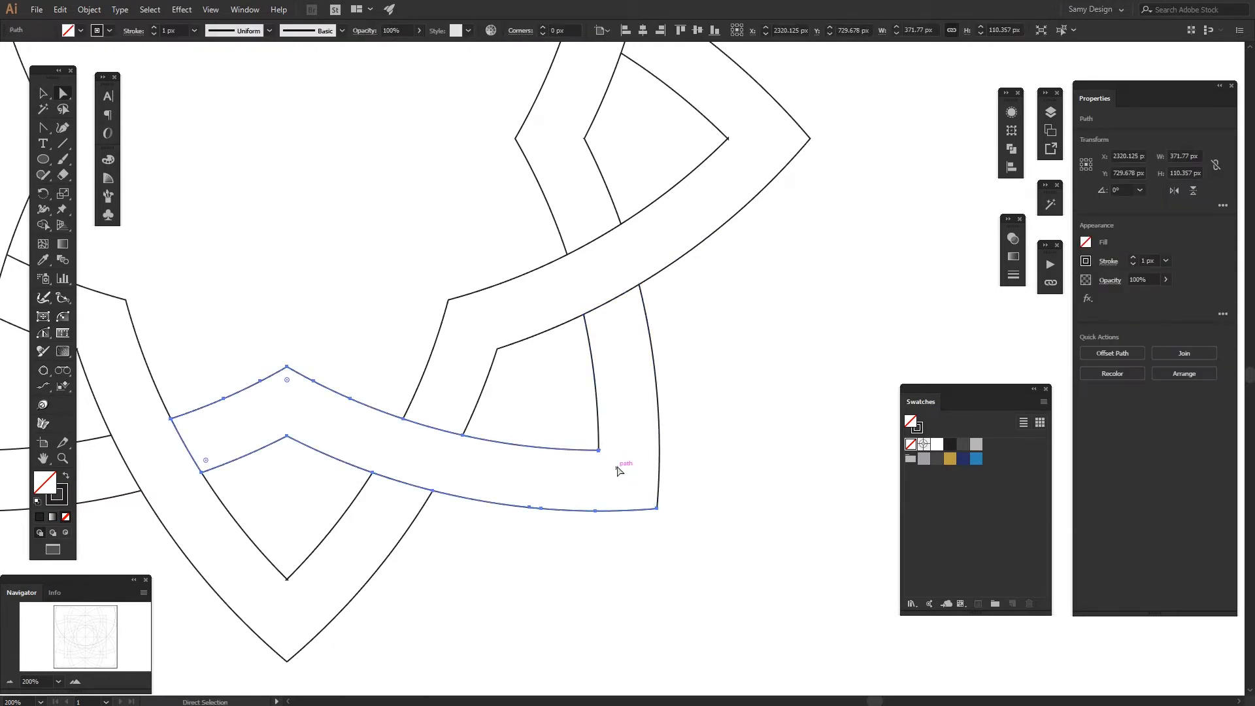
Select the whole interlaced ornament, set its stroke weight to 5 px and clear the selection
scroll(617, 465, "down", 2)
left_click_drag(716, 538, 677, 440)
key("v")
scroll(708, 438, "down", 2)
scroll(677, 439, "up", 1)
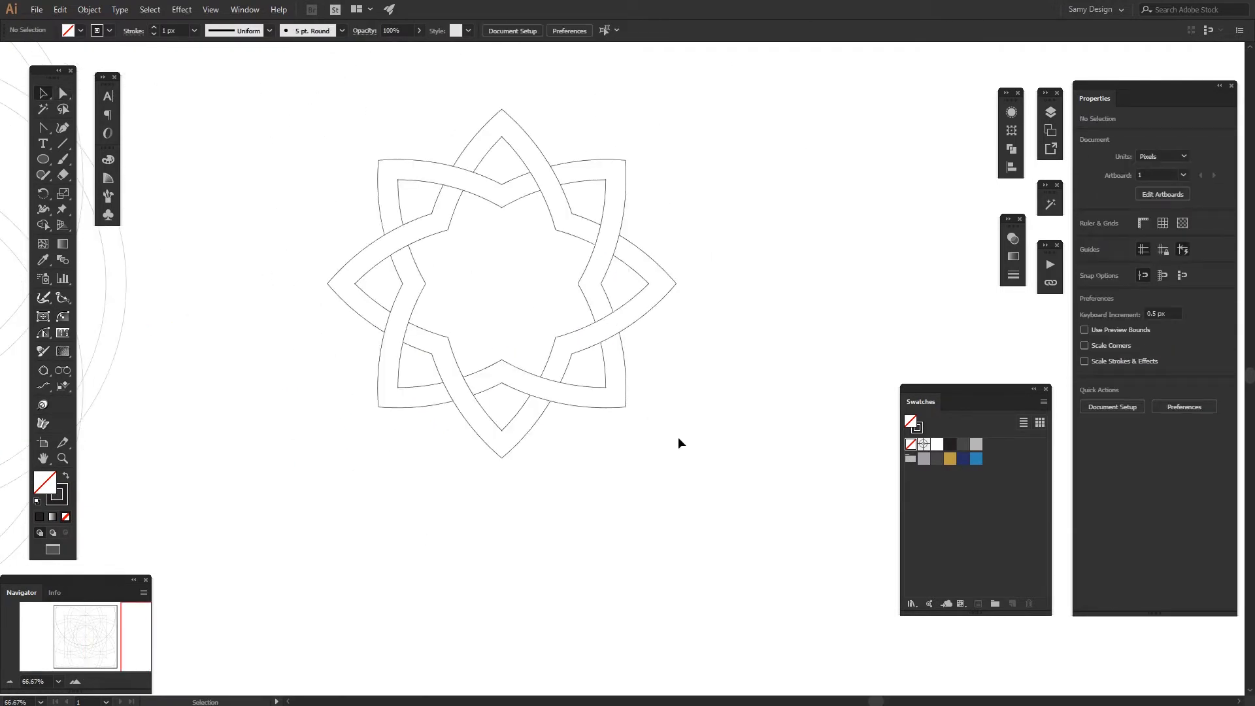
left_click_drag(773, 502, 296, 99)
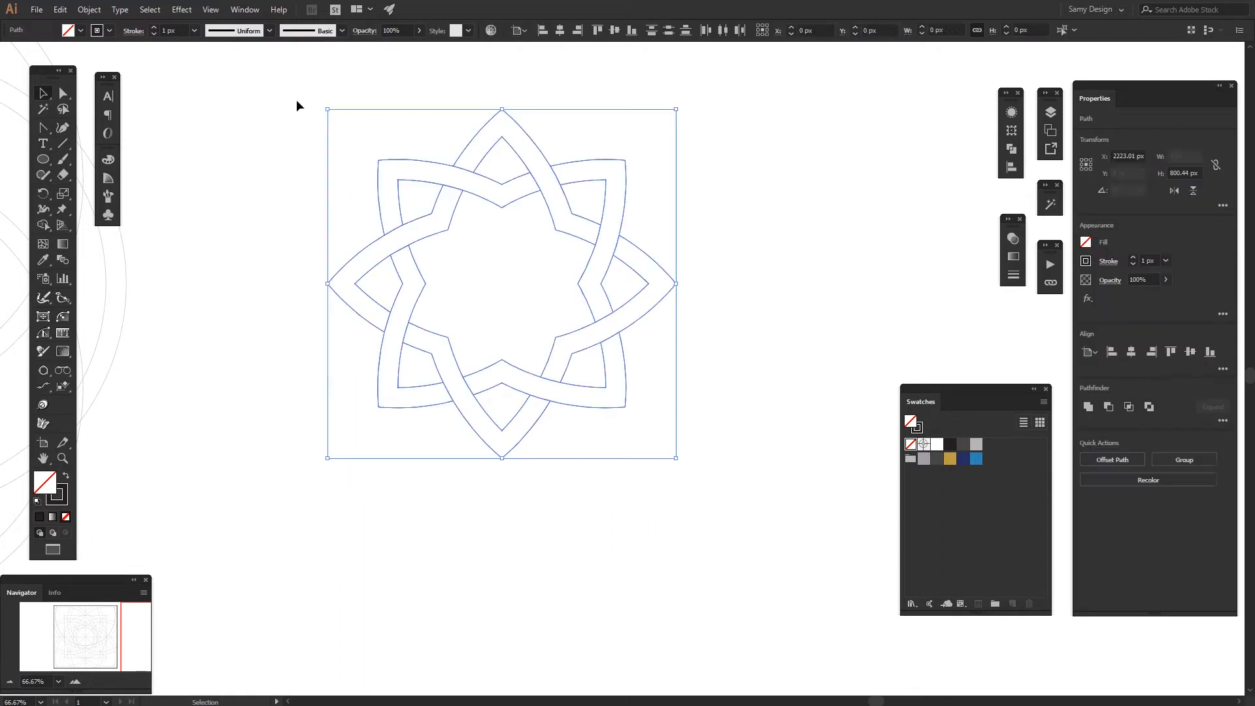
scroll(1150, 261, "up", 4)
left_click(724, 378)
scroll(710, 402, "down", 1)
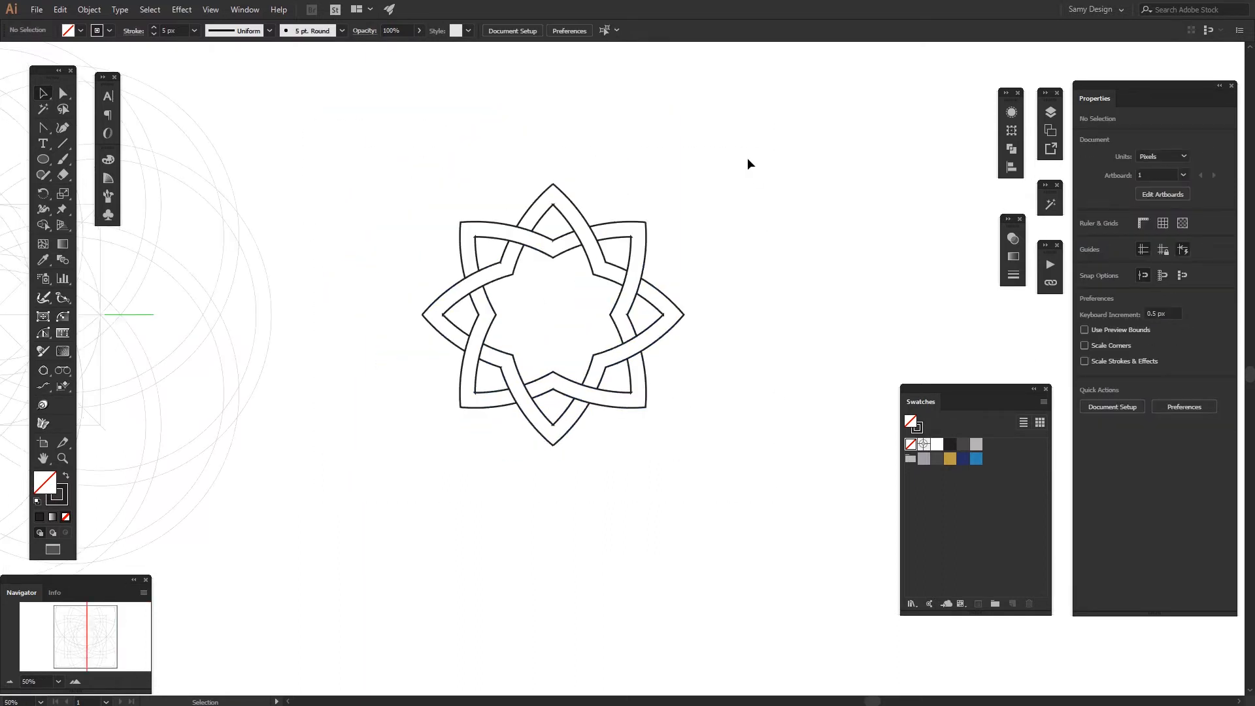
Select all pieces of the interlaced ornament beside the artboard and group them into one object
left_click_drag(752, 152, 335, 526)
left_click(1014, 275)
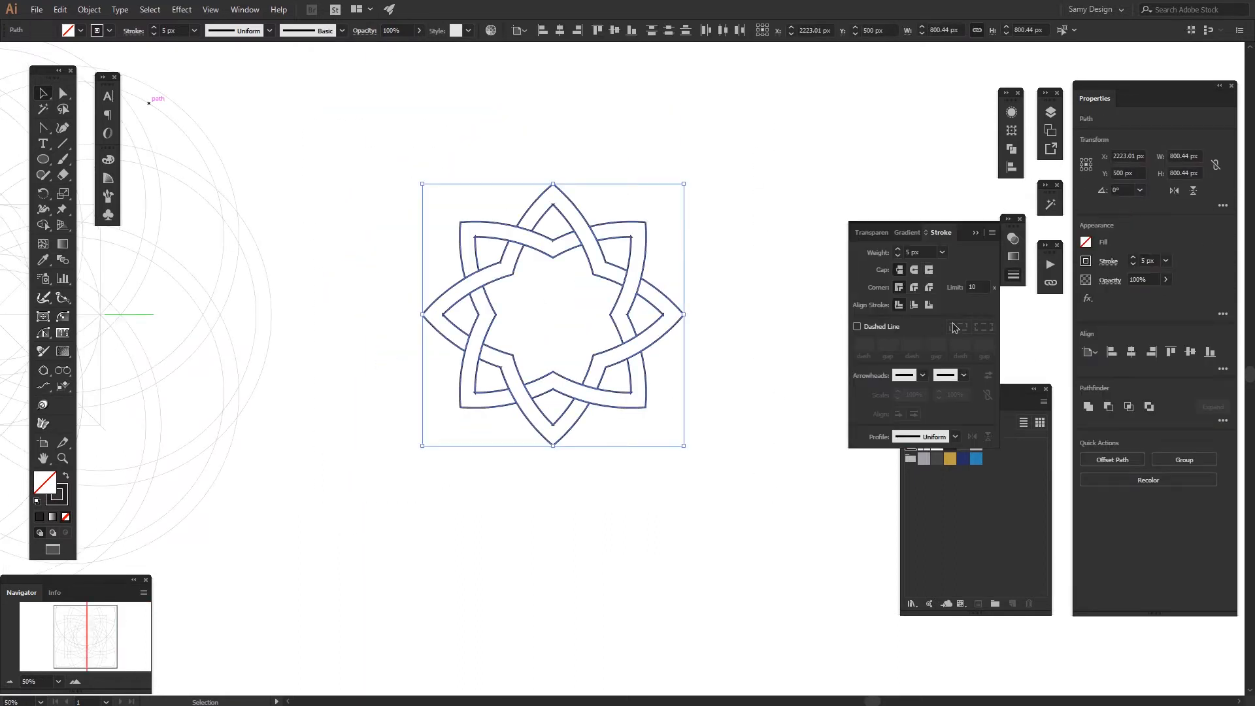
left_click(750, 466)
left_click(620, 340)
left_click(1013, 276)
left_click(779, 485)
Align the grouped ornament to the artboard's center, horizontally and vertically, over the construction circles
scroll(722, 476, "down", 1)
left_click_drag(697, 485, 824, 454)
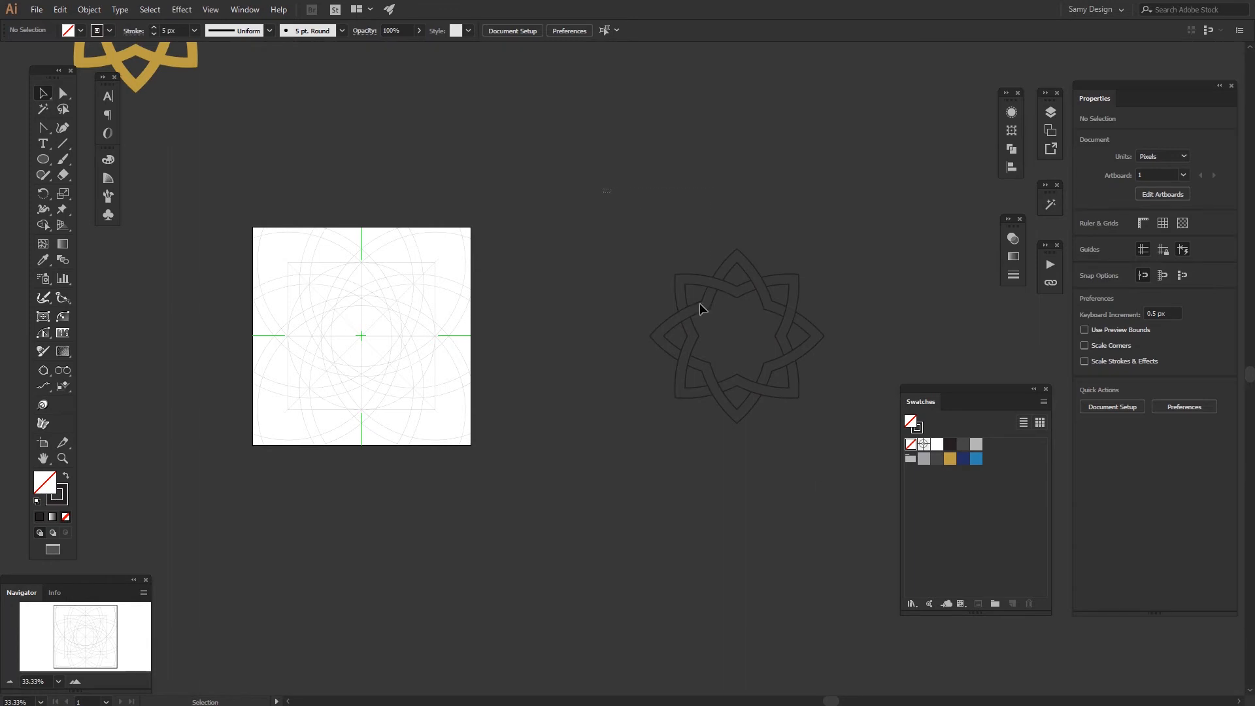
left_click(700, 304)
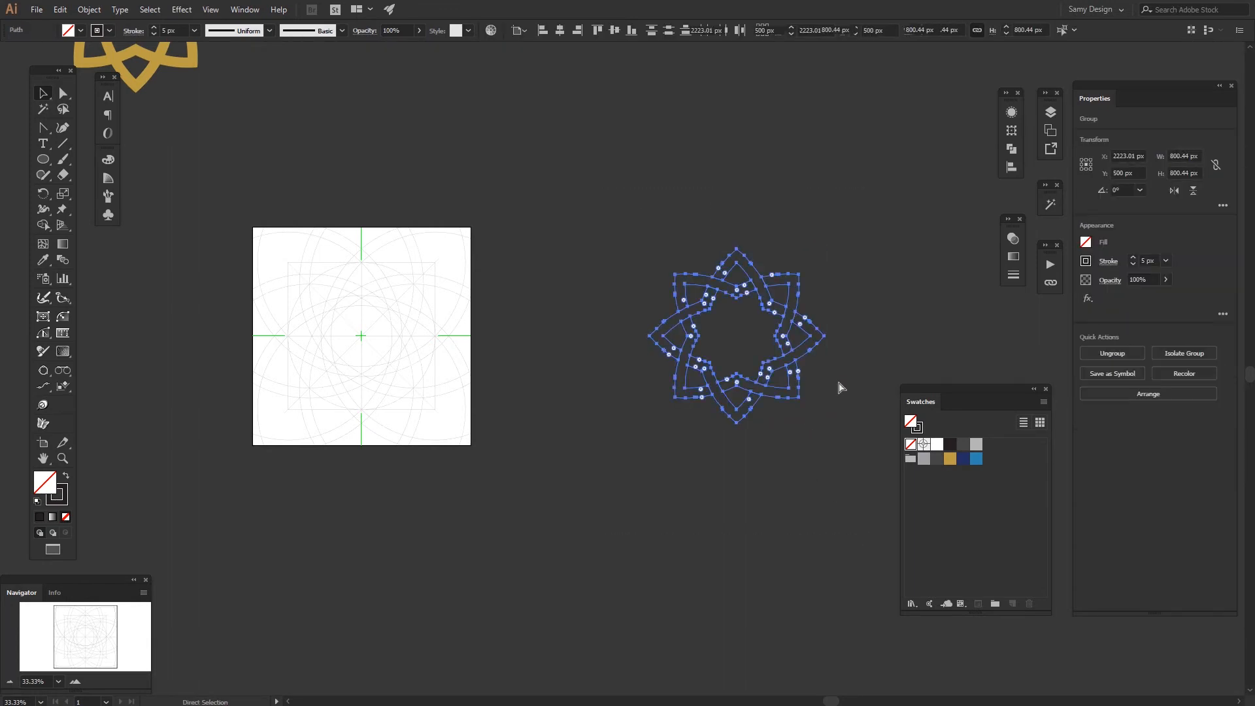
left_click(1012, 167)
left_click(882, 139)
Apply the gold swatch to the ornament's stroke and clear the selection
left_click_drag(329, 306, 432, 300)
scroll(431, 300, "up", 1)
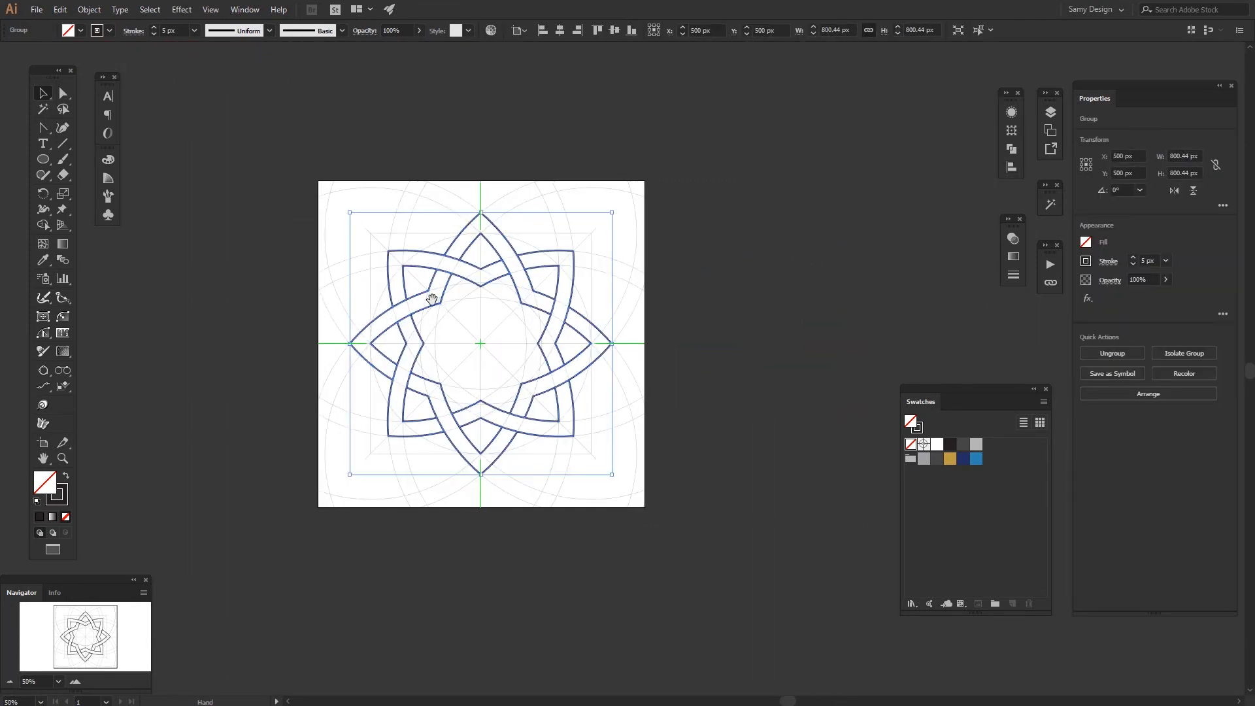
scroll(561, 320, "up", 1)
mouse_move(498, 324)
left_mouse_down()
mouse_move(560, 320)
mouse_move(530, 307)
left_mouse_up()
left_click(65, 495)
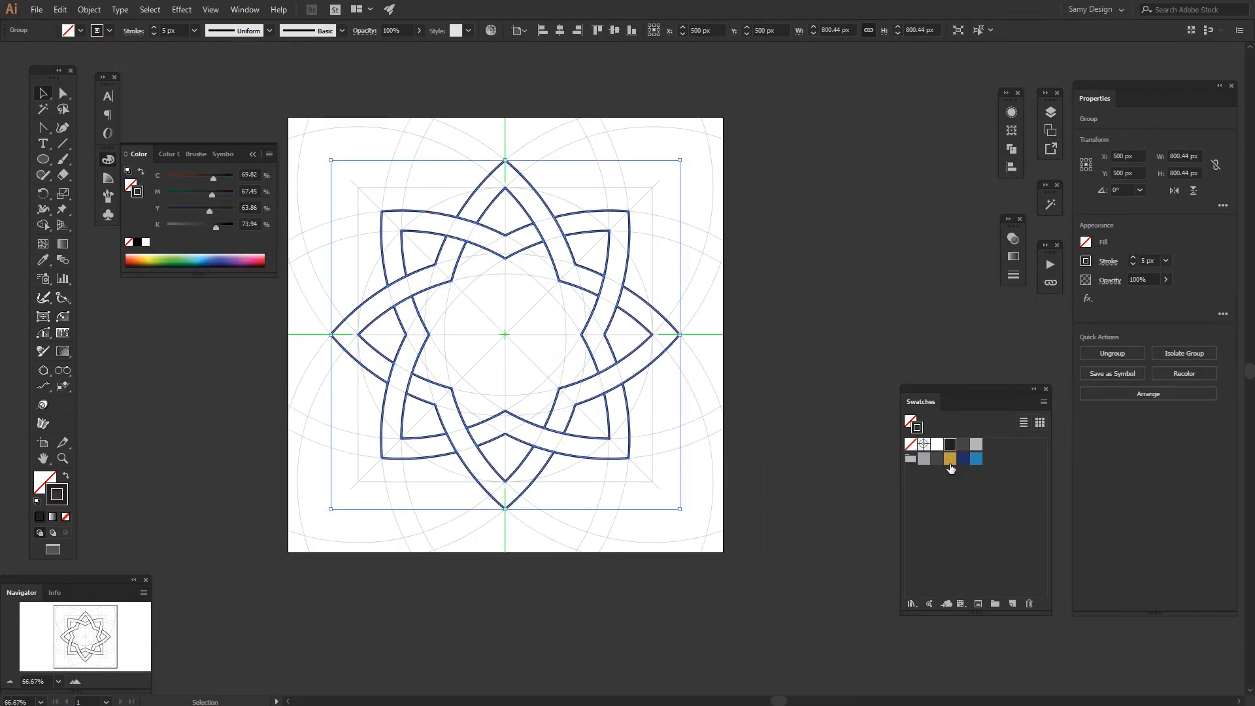
left_click(950, 459)
left_click(820, 242)
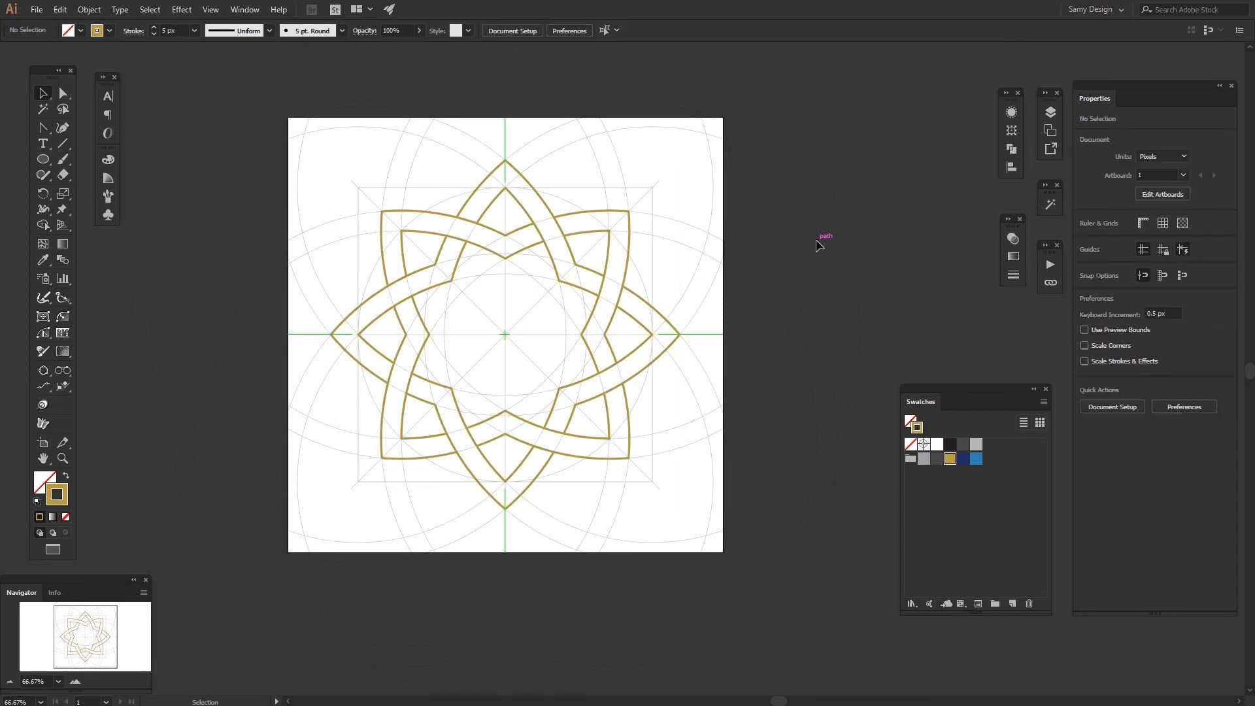